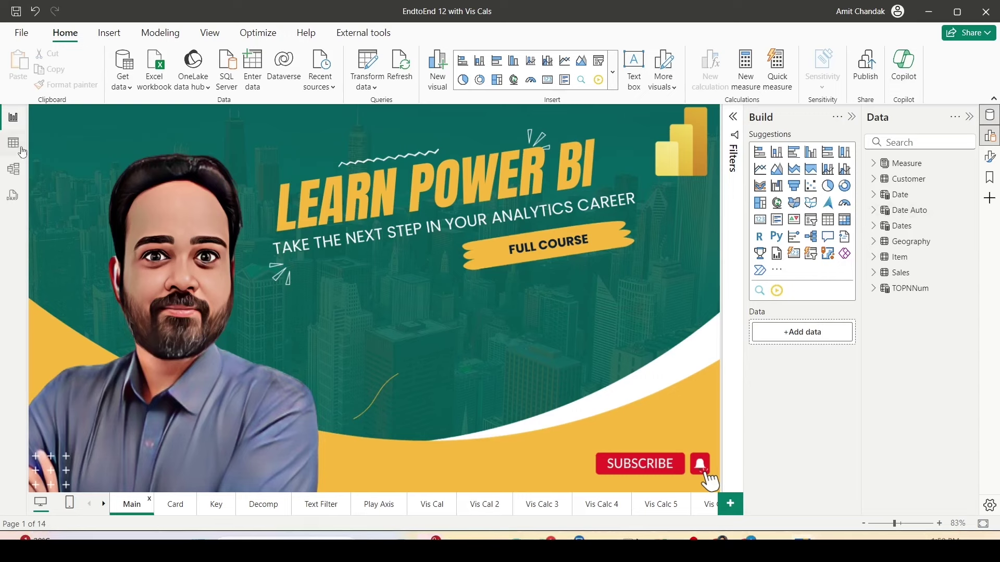
Examine the data model's relationships around the Sales table and the unconnected Date Auto table
left_click(14, 168)
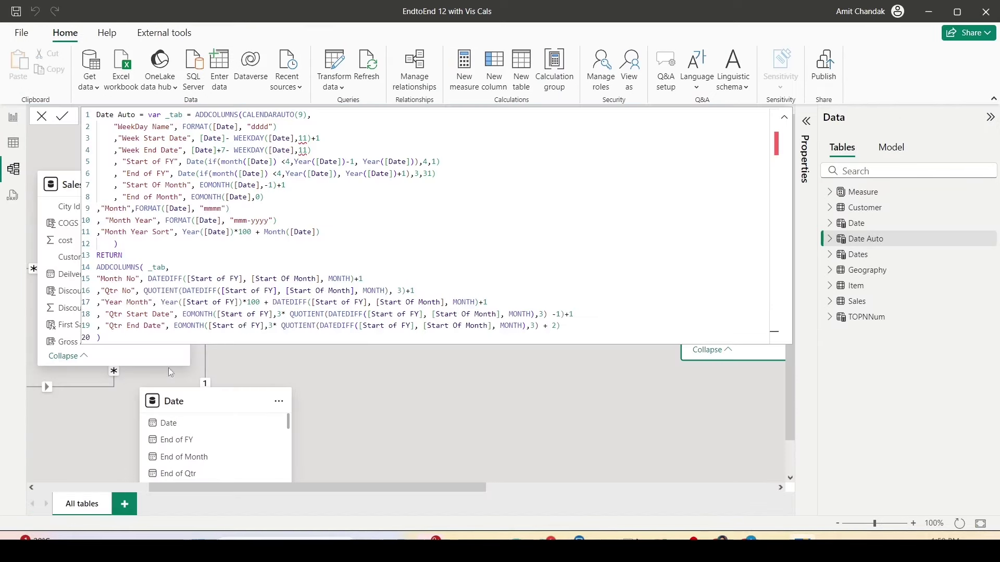
left_click(345, 401)
left_click_drag(262, 488, 369, 489)
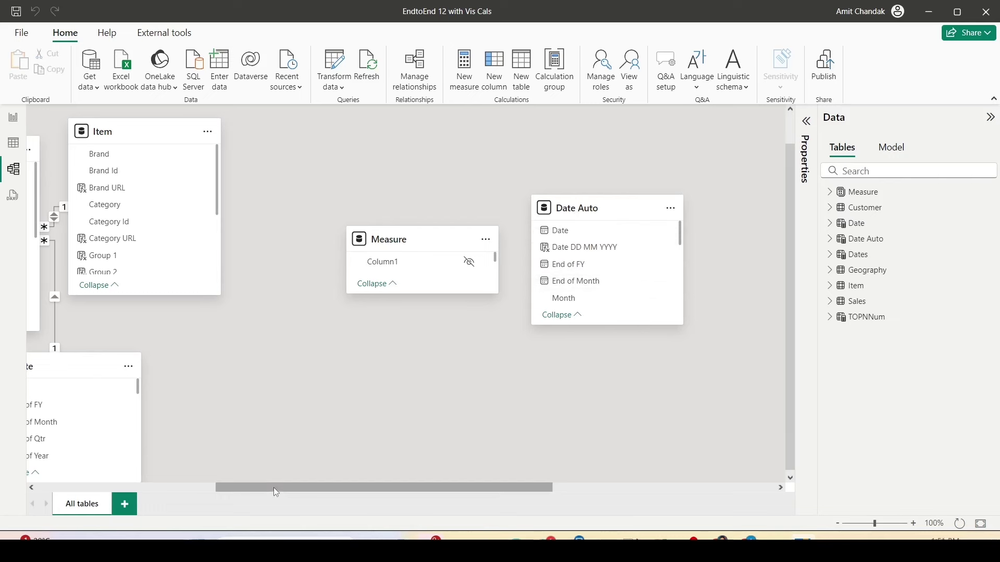
left_click_drag(273, 487, 87, 495)
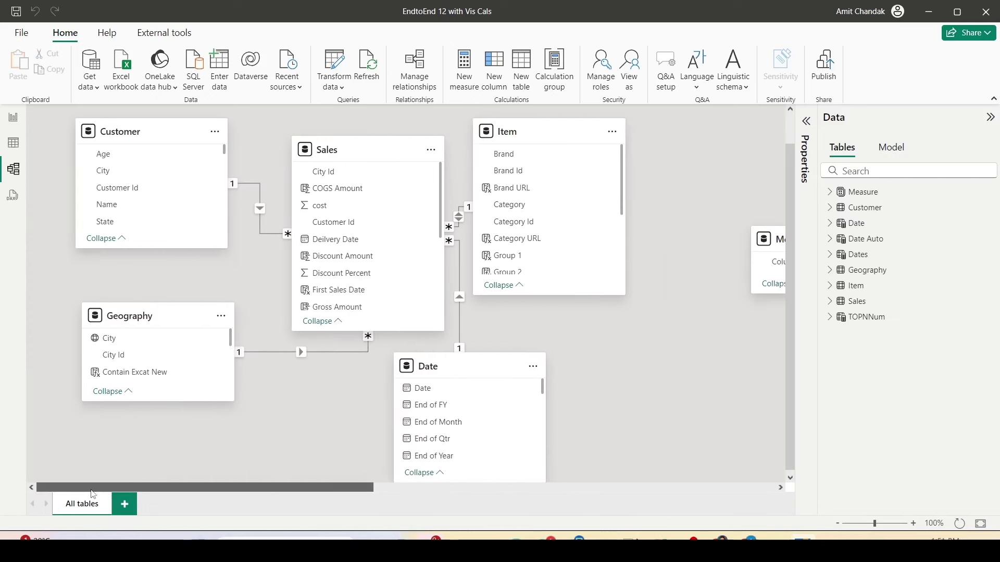
Insert a line chart in the empty area of report Page 2 and enlarge it to span the space beside the slicer
left_click(21, 119)
left_click(242, 321)
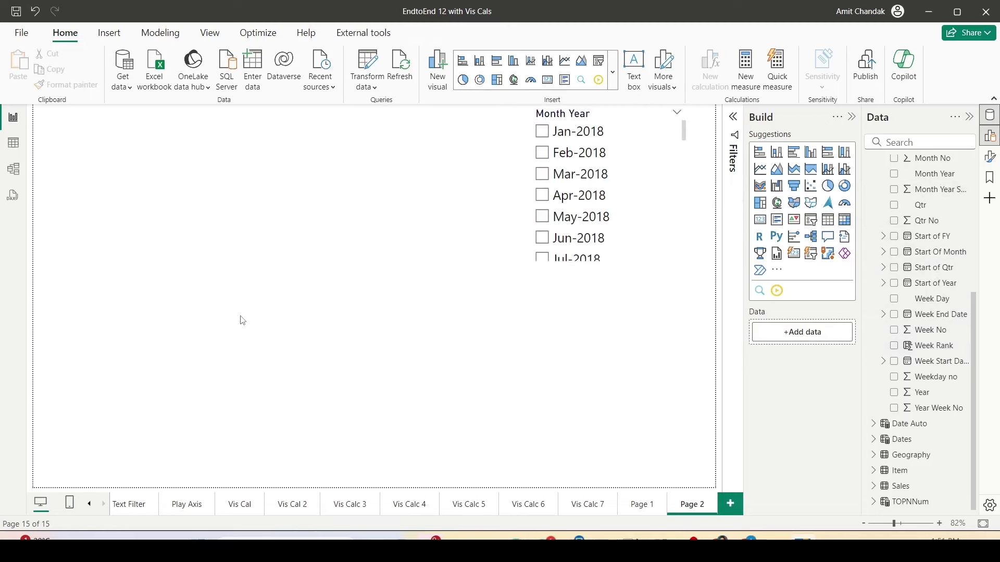
left_click(759, 169)
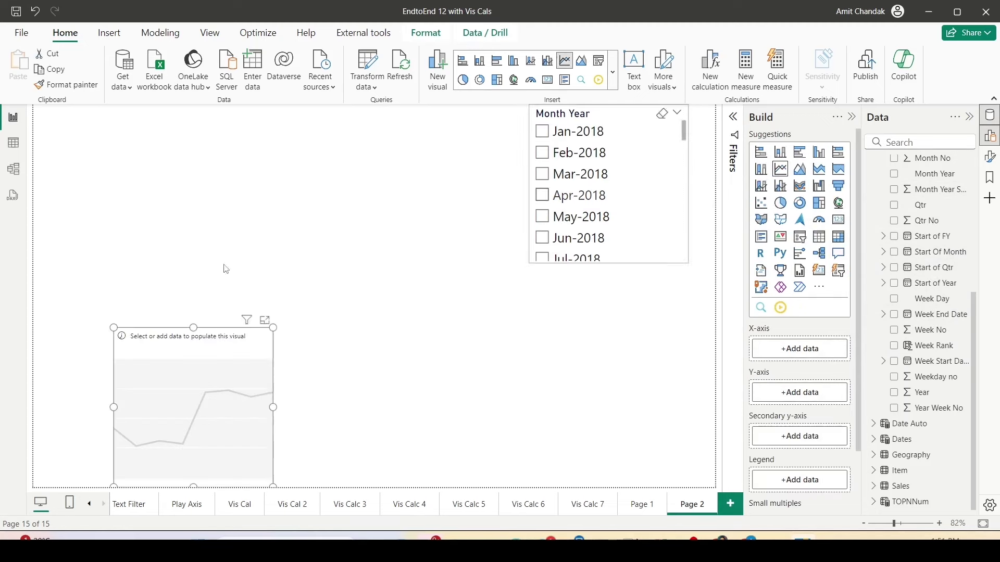
left_click_drag(205, 402, 507, 455)
Plot the Net measure by the Date table's Month Year in the line chart
left_click(894, 174)
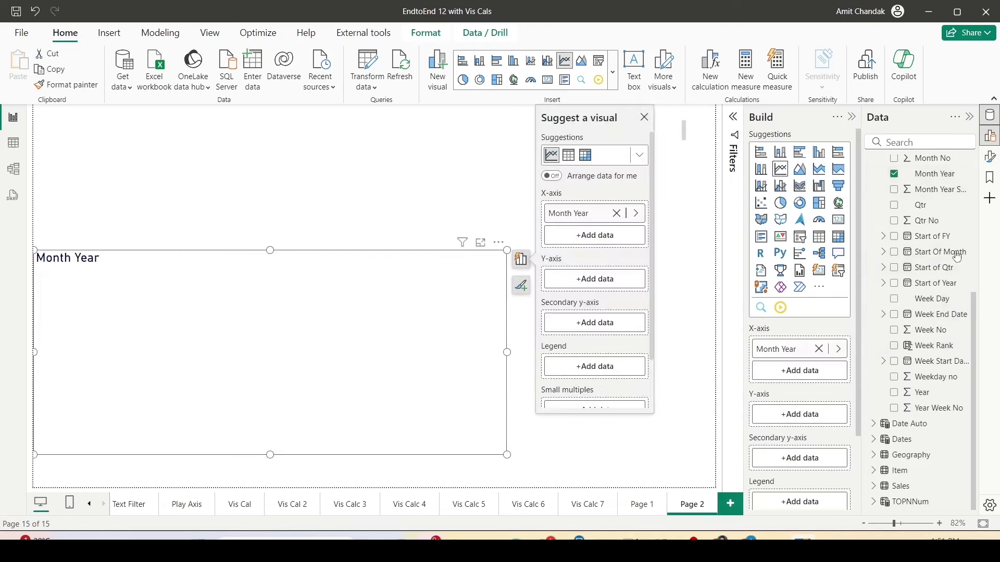
scroll(957, 257, "up", 10)
left_click(875, 163)
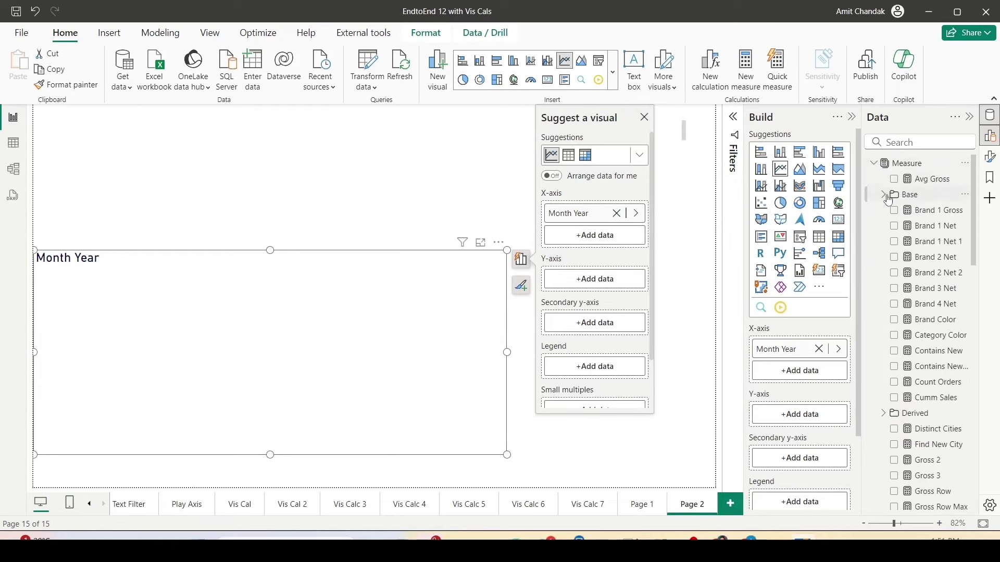
left_click(887, 196)
left_click(904, 273)
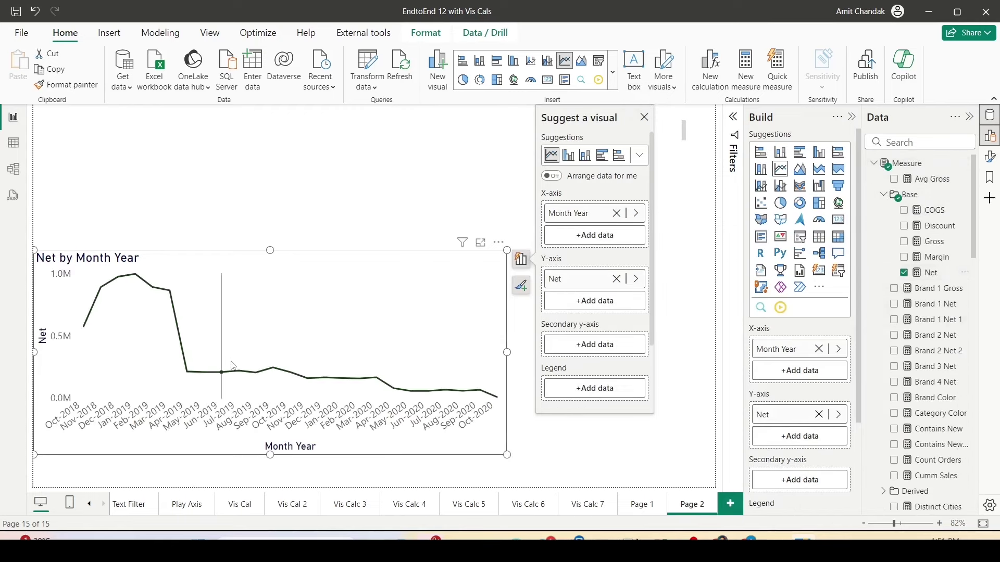
left_click(422, 166)
Extend the Month Year slicer down the page and filter the chart to Nov-2019
scroll(572, 208, "down", 3)
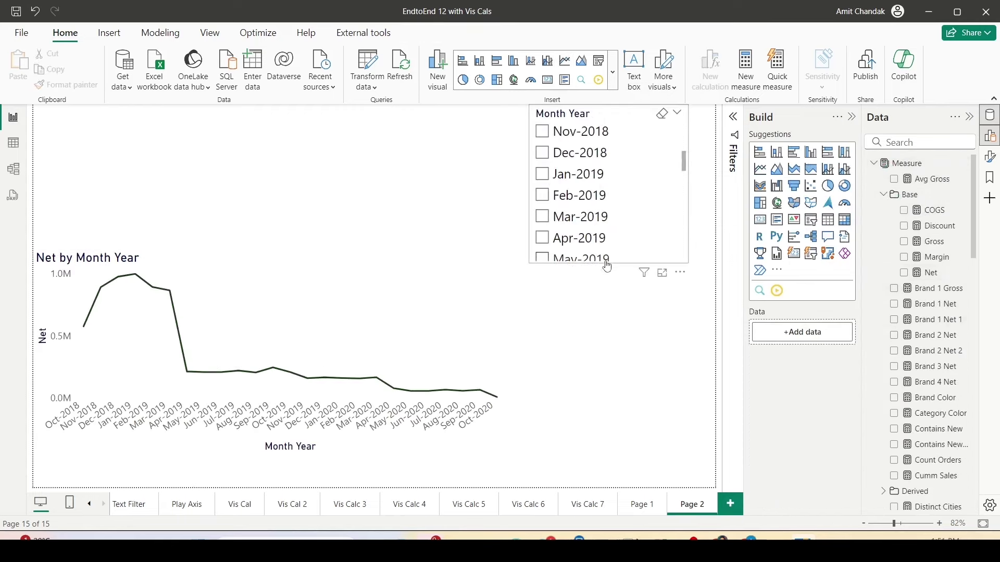
left_click(606, 260)
left_click(542, 302)
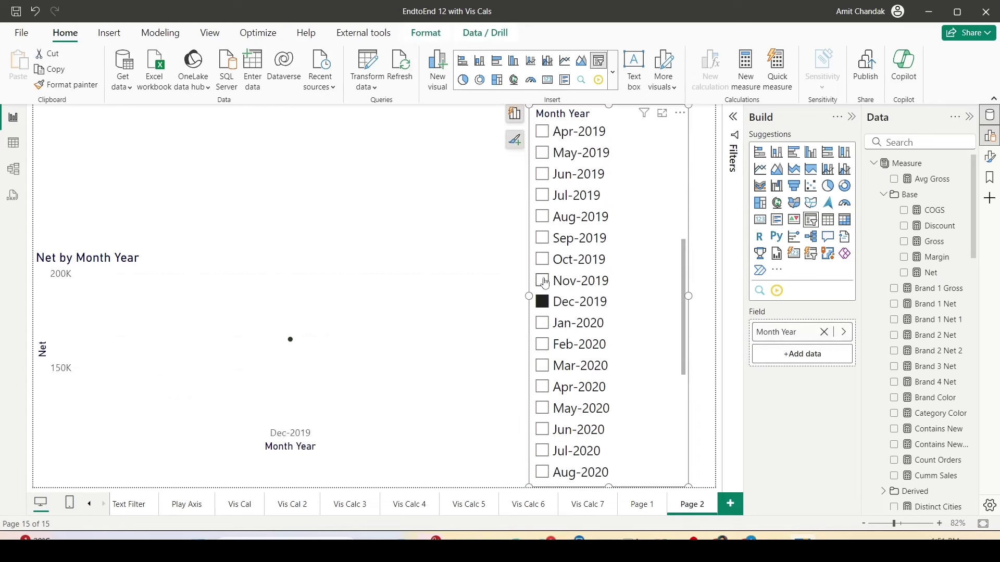
left_click(543, 281)
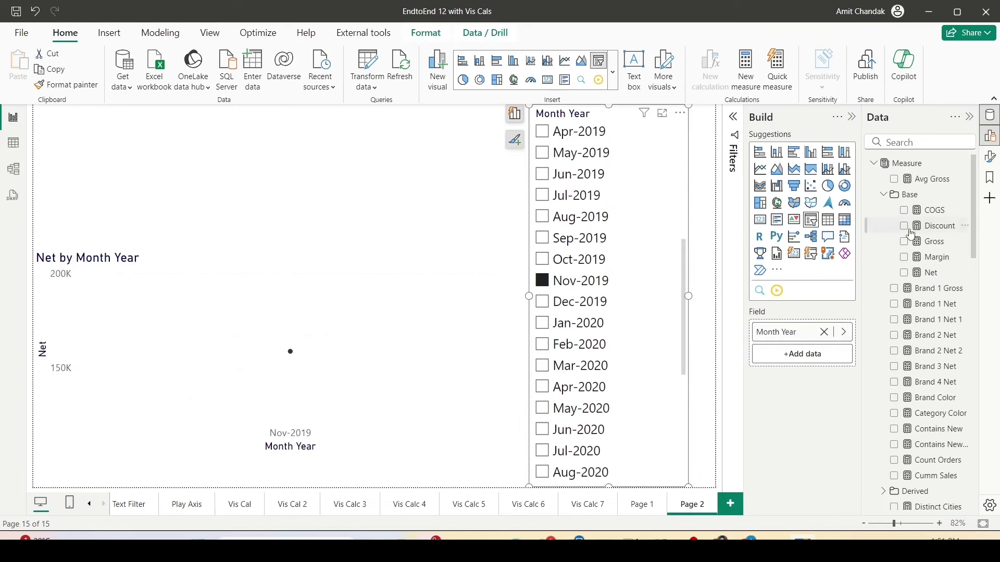
Search the data fields for "roll" and copy the full formula of the Rolling 2 measure
left_click(888, 145)
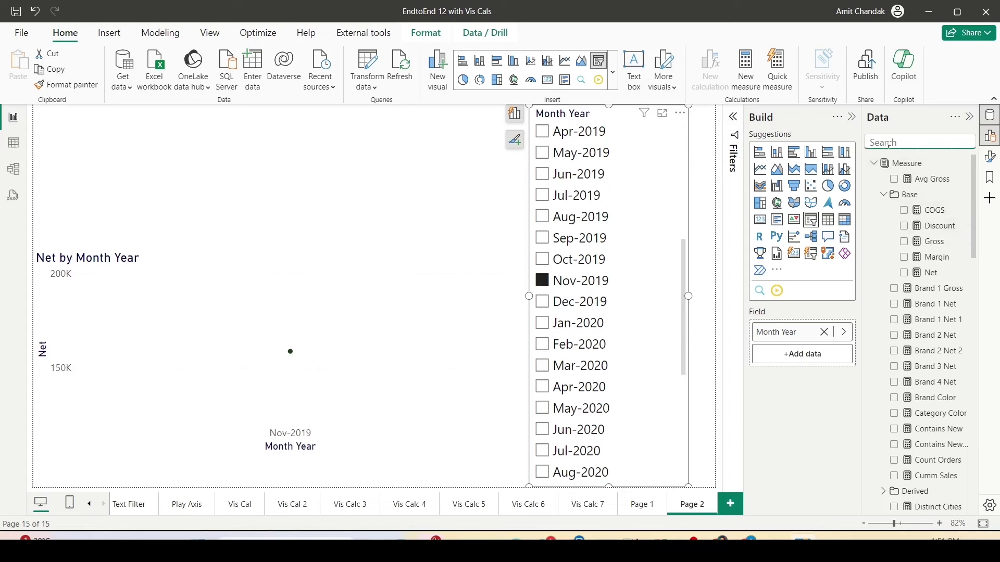
type("roo")
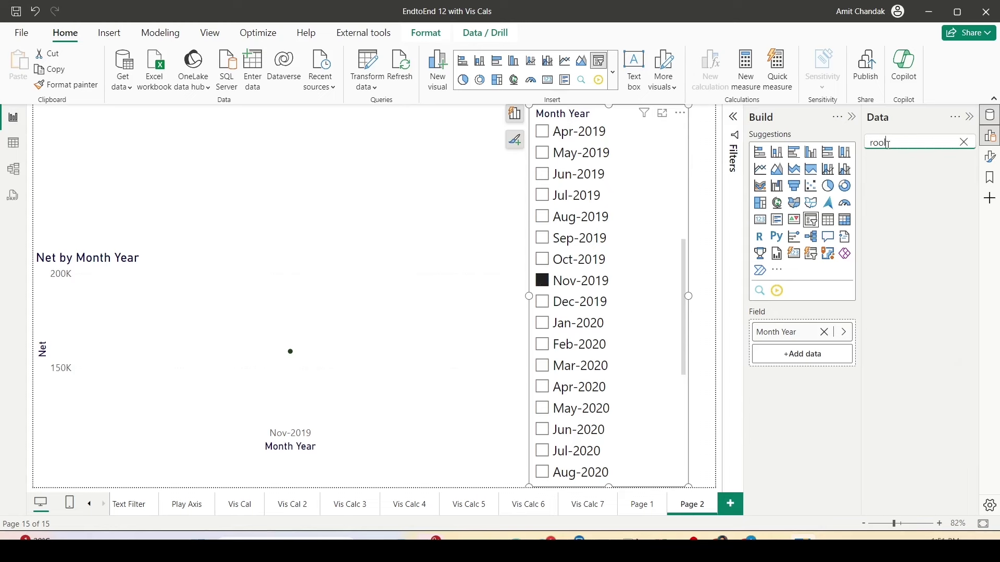
key("BackSpace")
type("ll")
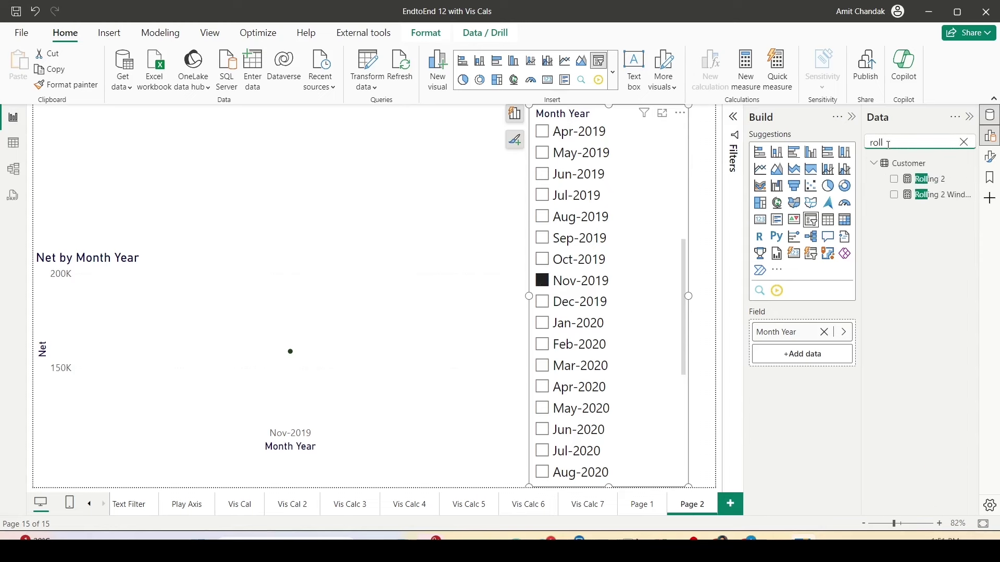
left_click(932, 180)
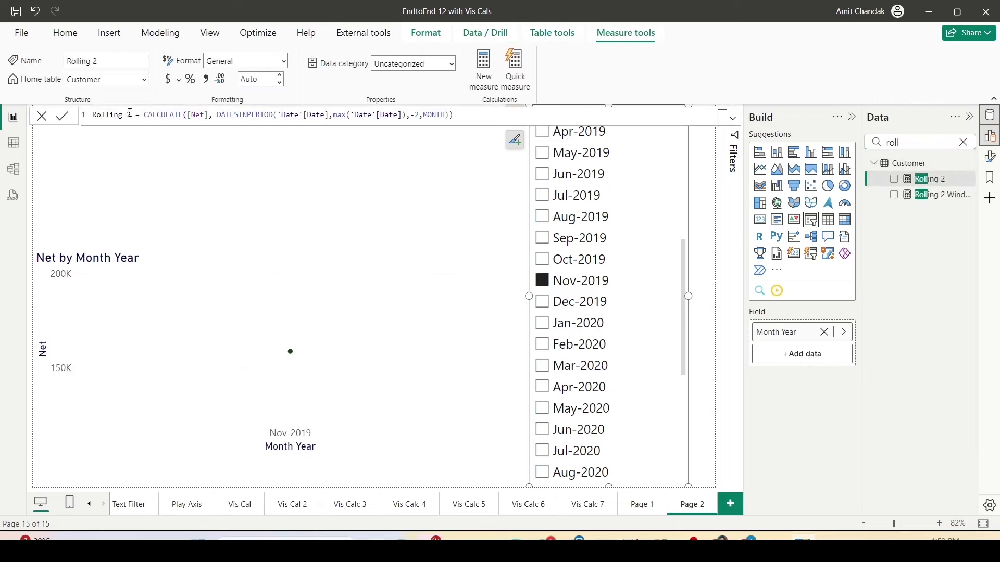
triple_click(369, 114)
key("ctrl+c")
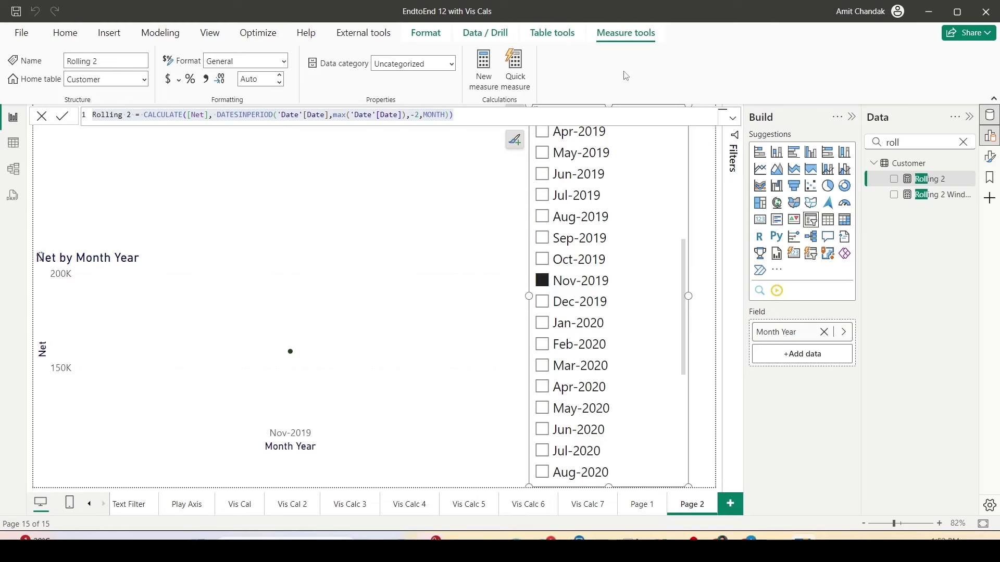
Create the measure Rolling 12 = CALCULATE([Net], DATESINPERIOD('Date'[Date],max('Date'[Date]),-12,MONTH)) from the copied formula
left_click(483, 78)
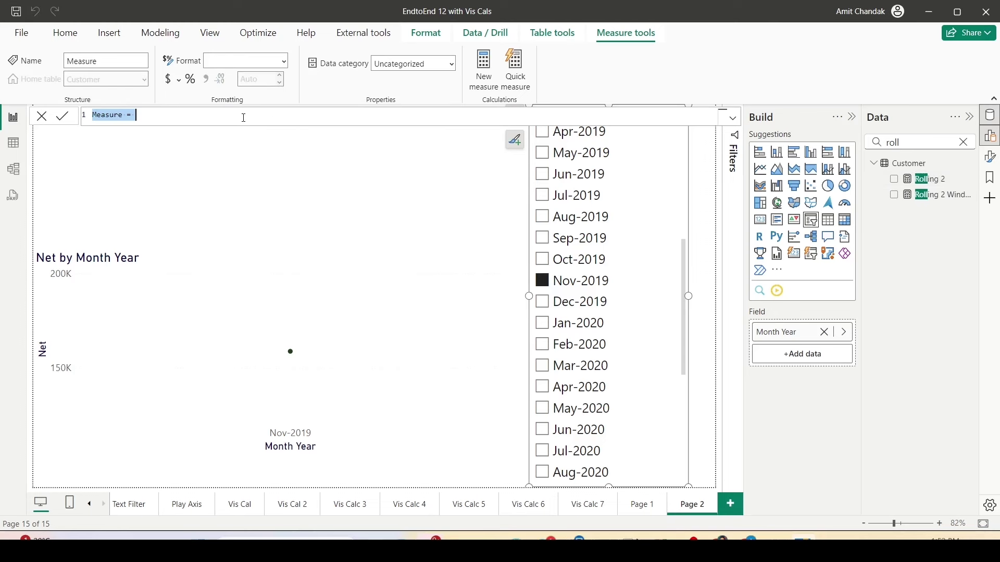
key("ctrl+v")
left_click(126, 115)
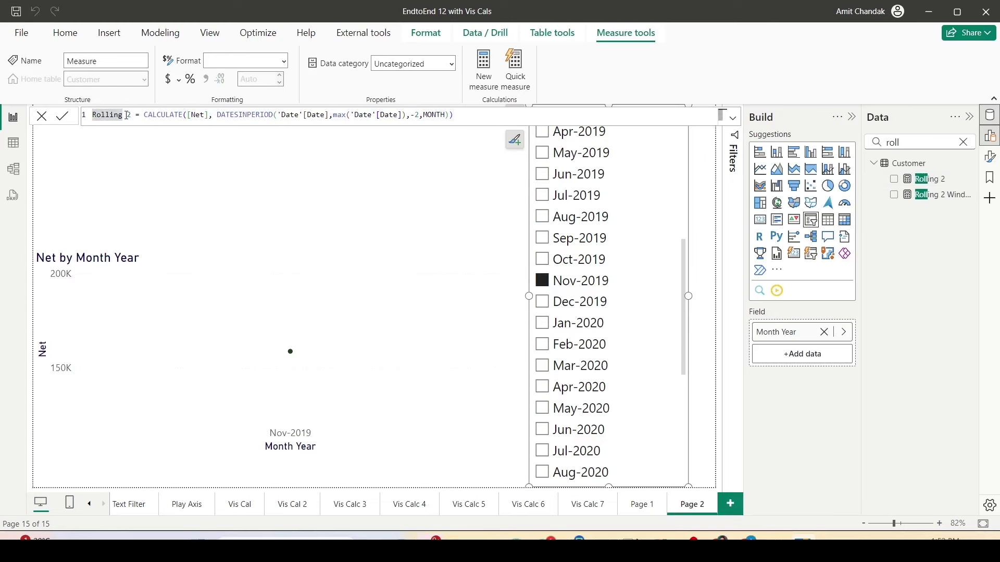
type("1")
left_click(422, 115)
type("1")
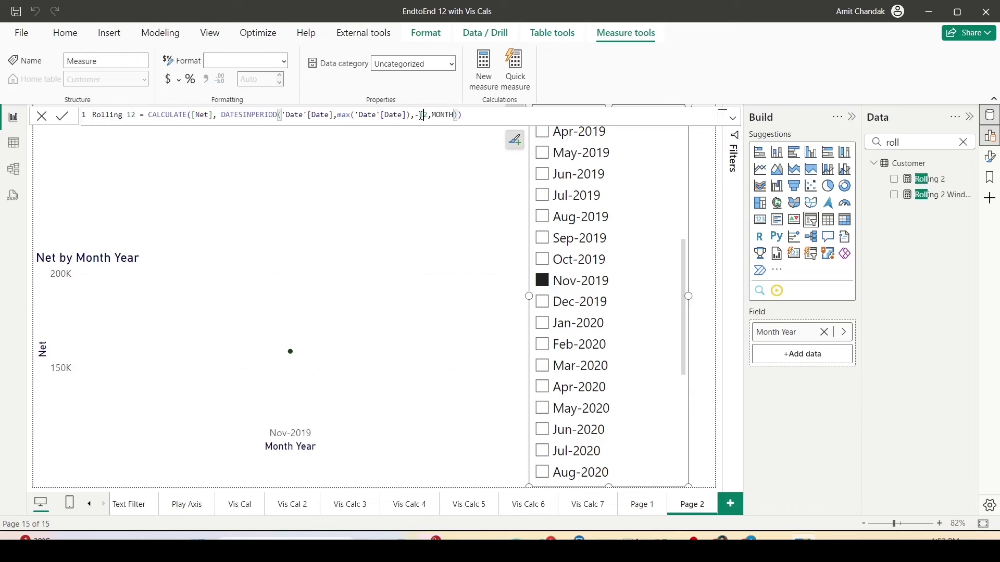
left_click_drag(280, 115, 424, 116)
left_click(457, 116)
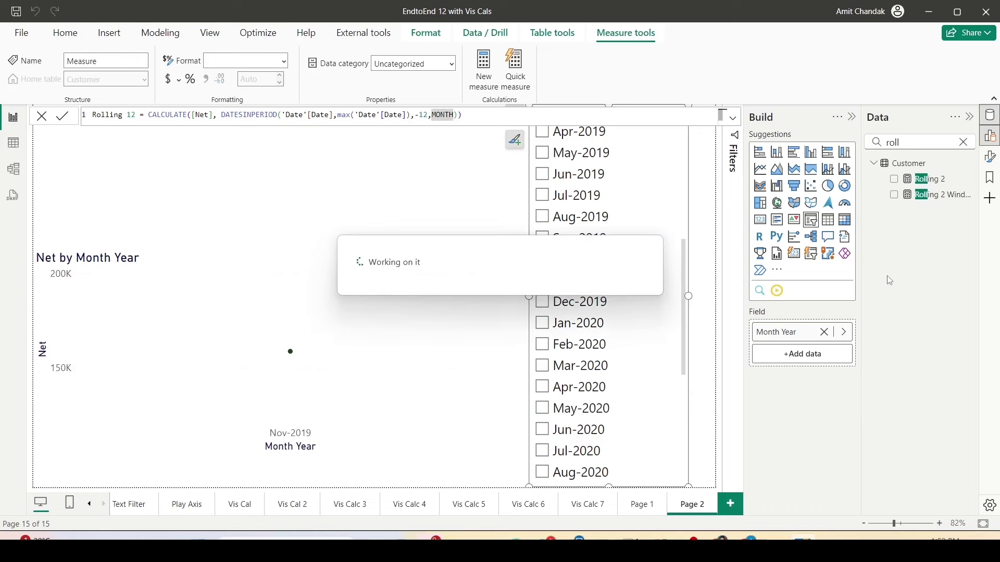
Add Rolling 12 to the line chart's Y-axis and inspect the Nov-2019 data point values
left_click_drag(932, 179, 290, 351)
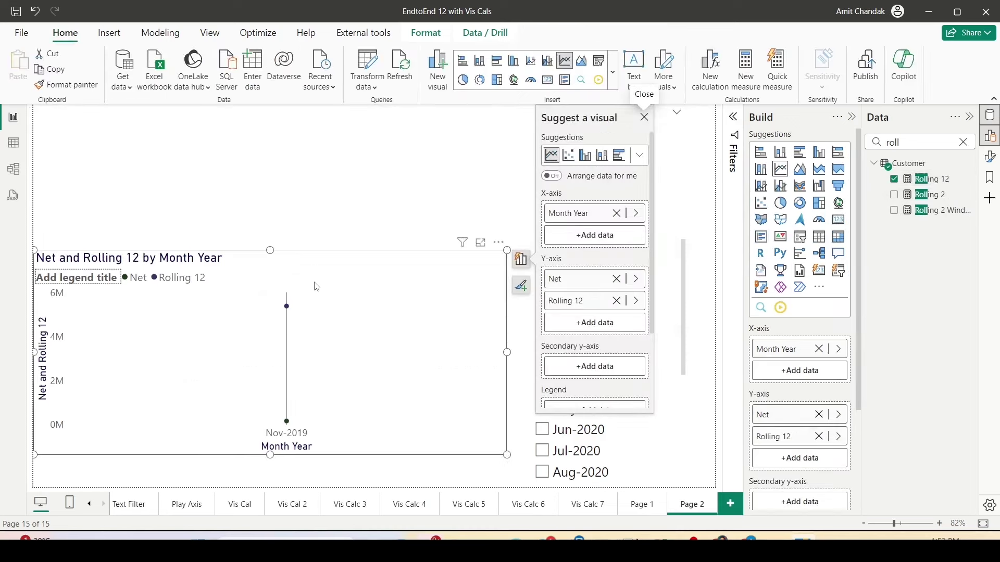
left_click(360, 213)
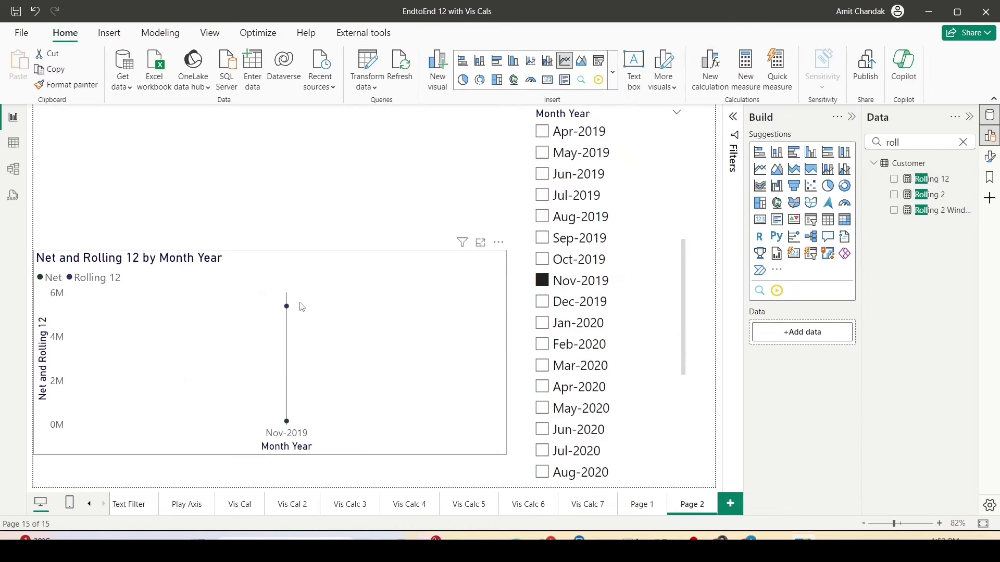
mouse_move(290, 313)
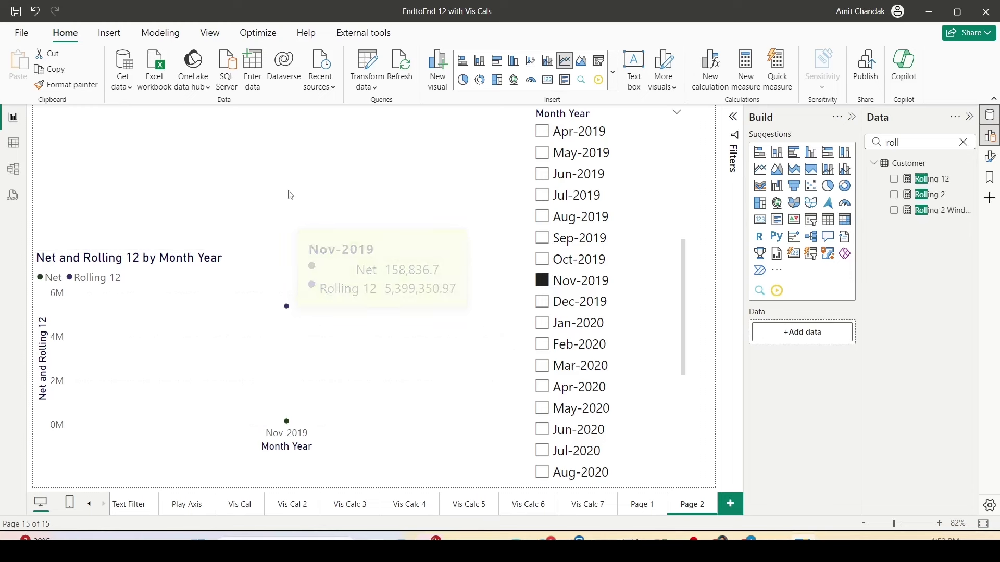
Fit the line chart and the Month Year slicer into the page's upper half, with the slicer's month selection cleared
left_click(319, 259)
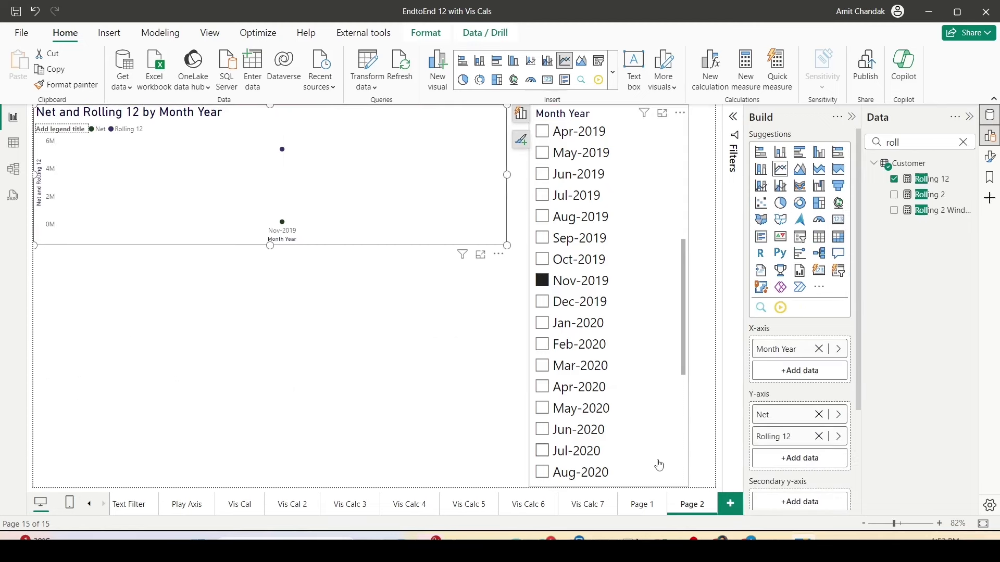
left_click(572, 452)
left_click(571, 454)
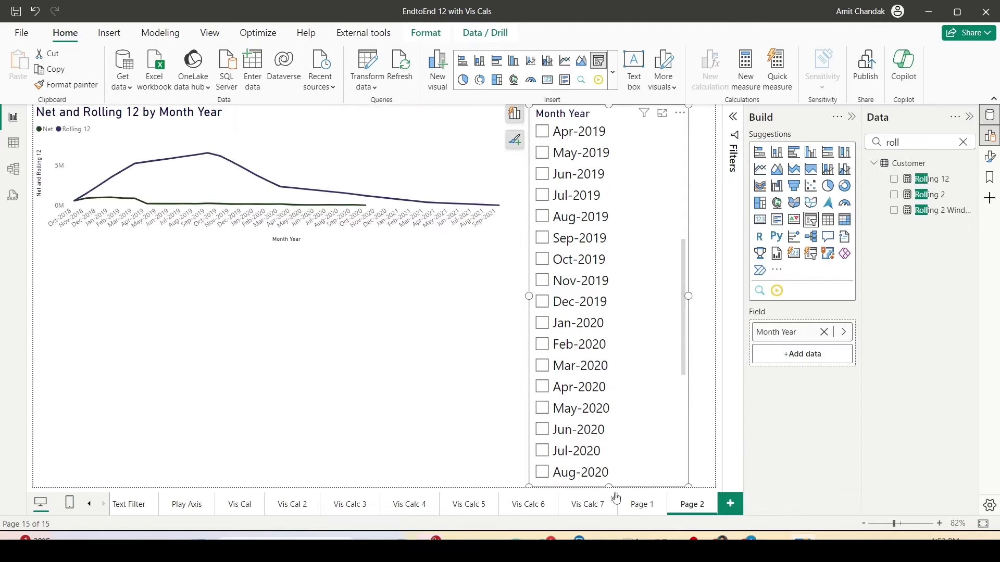
left_click_drag(609, 487, 606, 246)
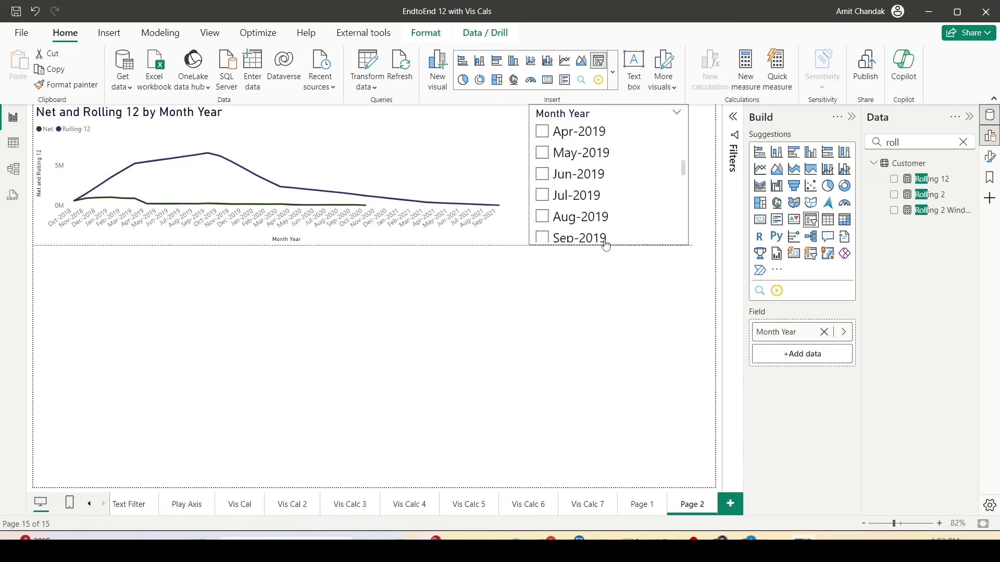
Add a second slicer below the first using Month Year from Date Auto, and extend it to the page bottom
left_click(963, 142)
left_click(873, 163)
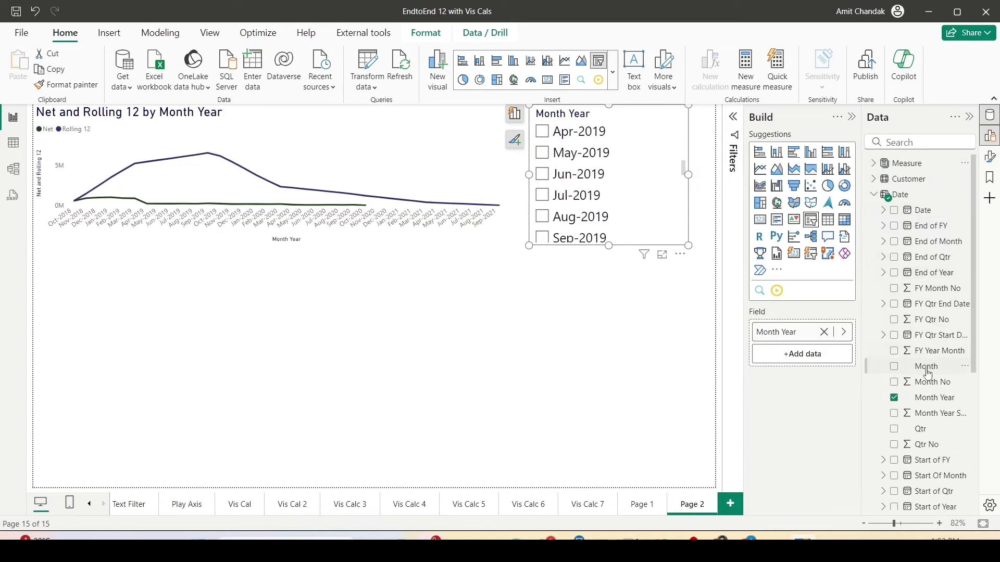
left_click(874, 196)
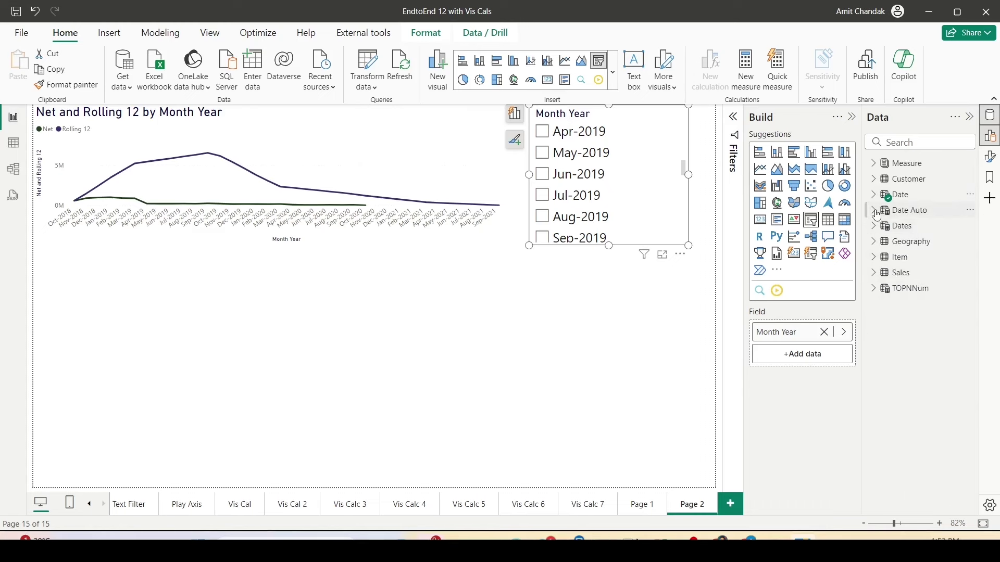
left_click(874, 211)
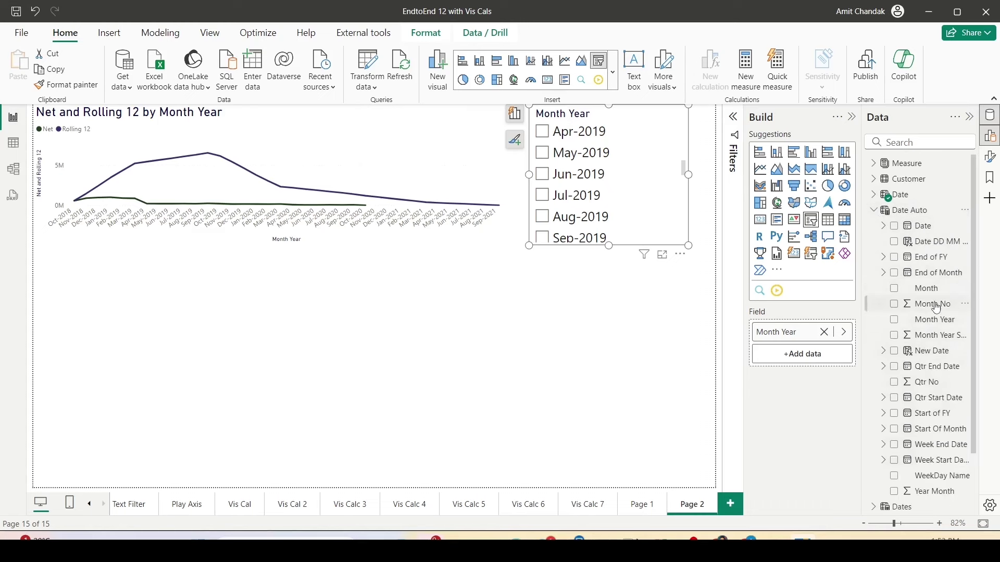
left_click_drag(935, 319, 623, 319)
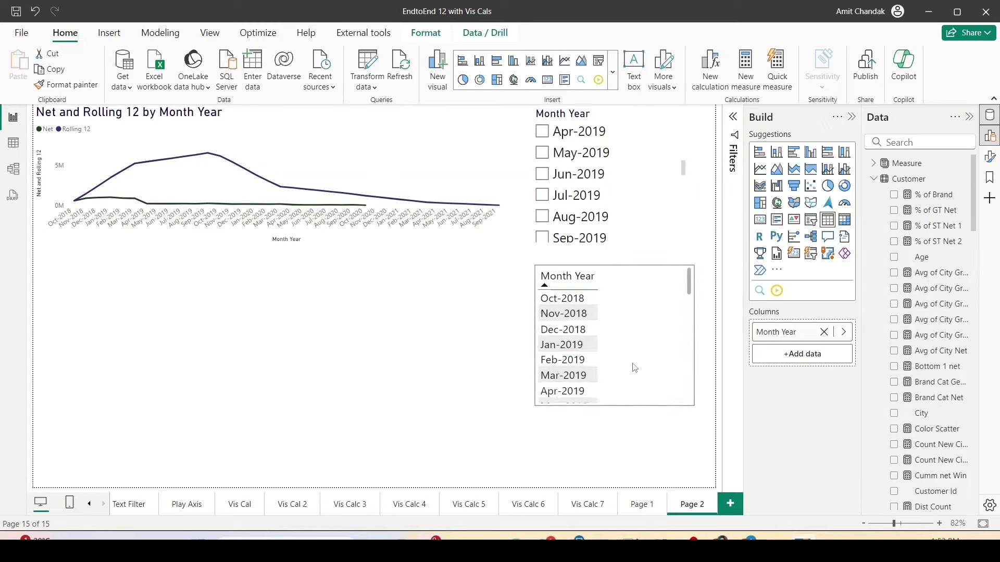
left_click_drag(613, 404, 614, 486)
Select Dec-2019 in the Date Auto Month Year slicer
scroll(549, 428, "down", 3)
scroll(549, 428, "down", 2)
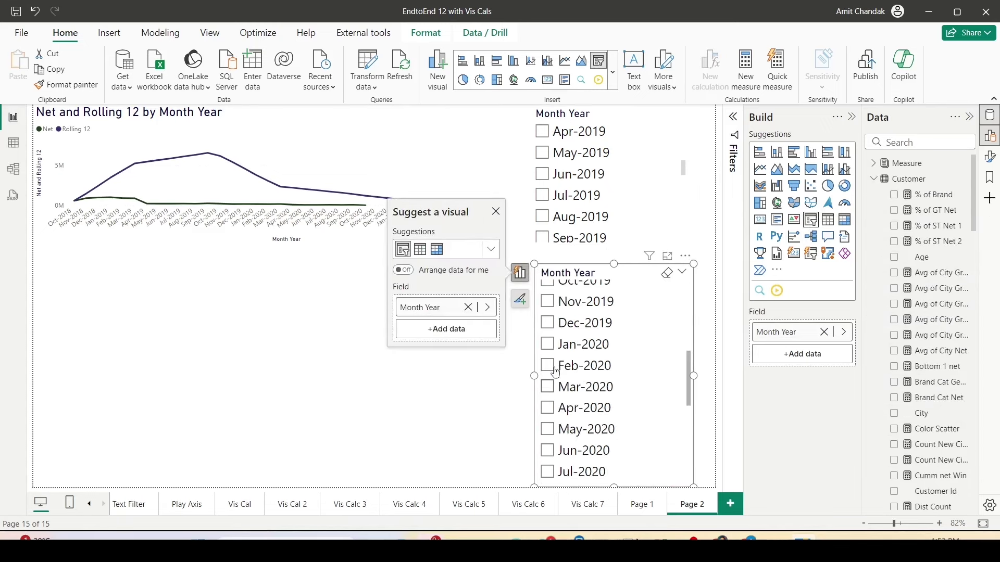
left_click(551, 329)
left_click(211, 404)
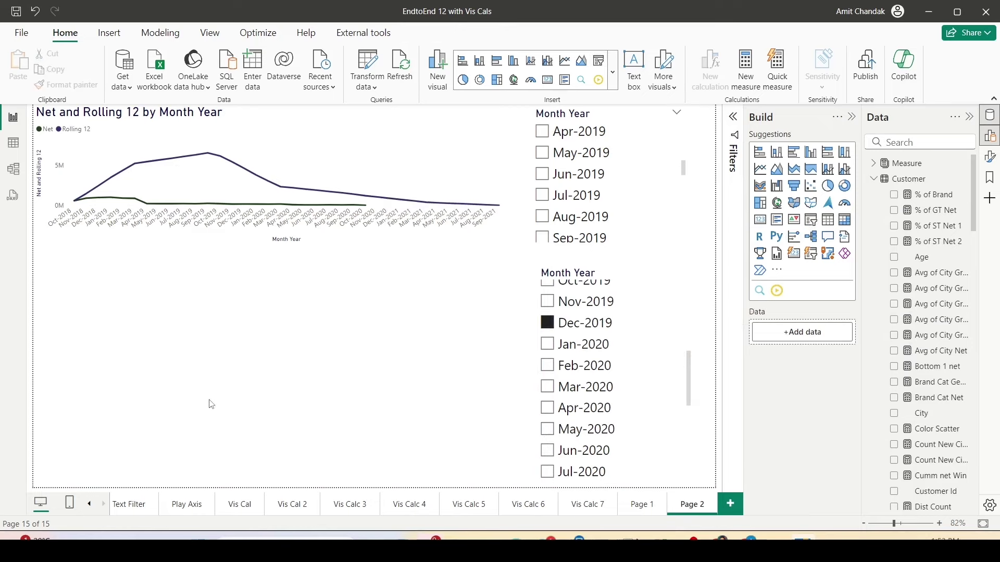
Duplicate the line chart below the original and remove Rolling 12 and Net from the copy's Y-axis
left_click(492, 162)
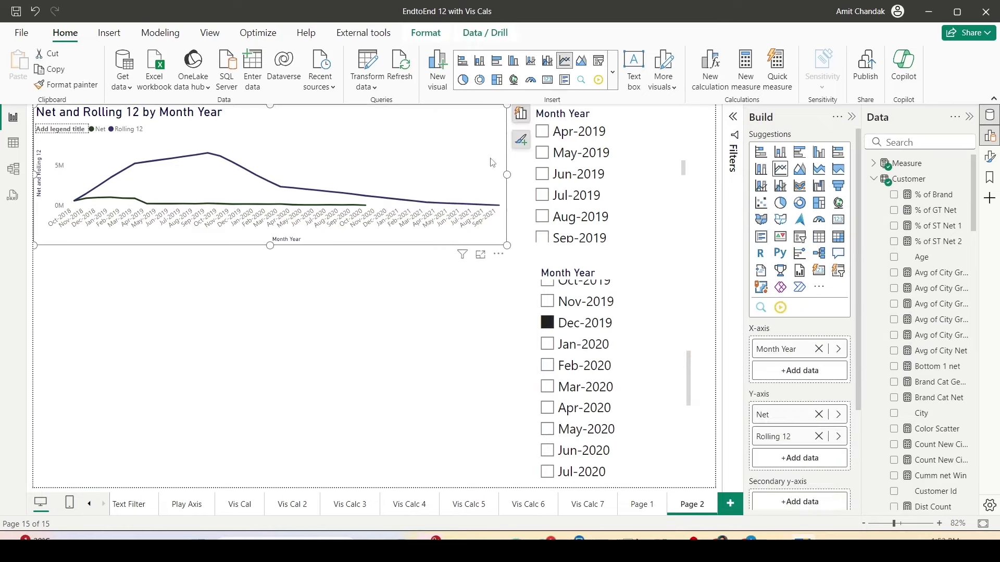
key("ctrl+c")
key("ctrl+v")
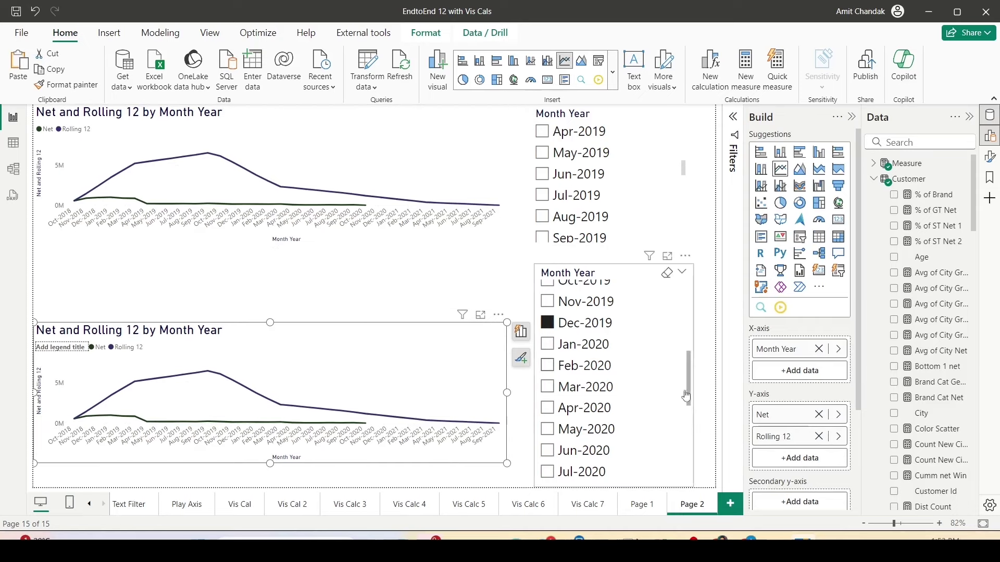
left_click(819, 437)
left_click(819, 415)
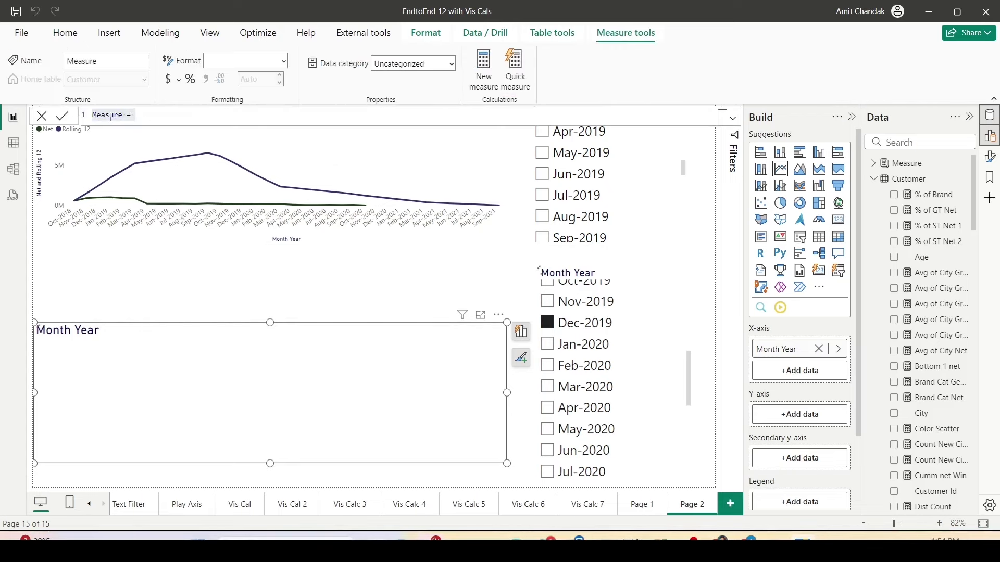
Name the measure Trend 12 and define variable _max as Maxx(ALLSELECTED('Date Auto'), 'Date Auto'[Date])
double_click(109, 116)
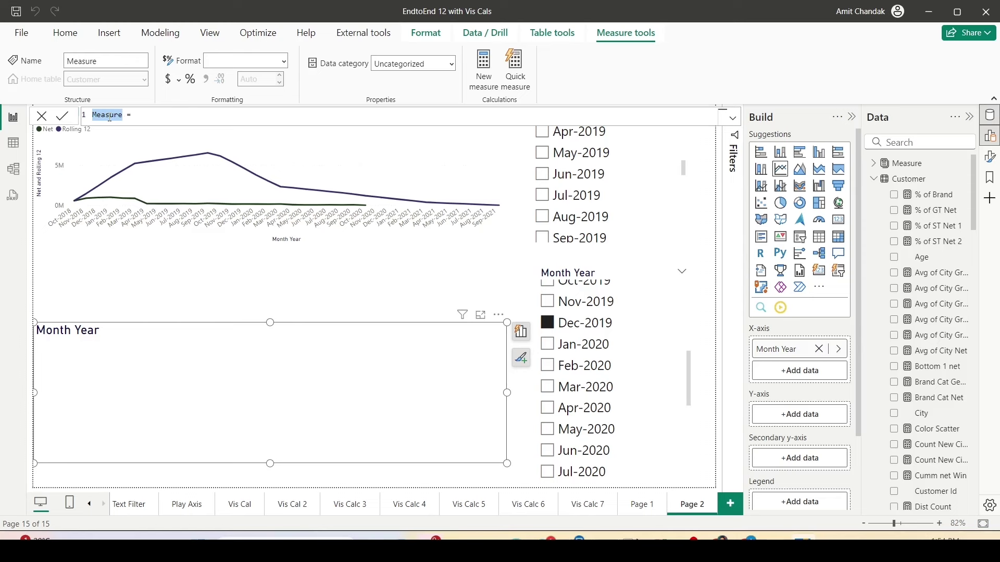
scroll(110, 118, "up", 3)
type("Trend 12")
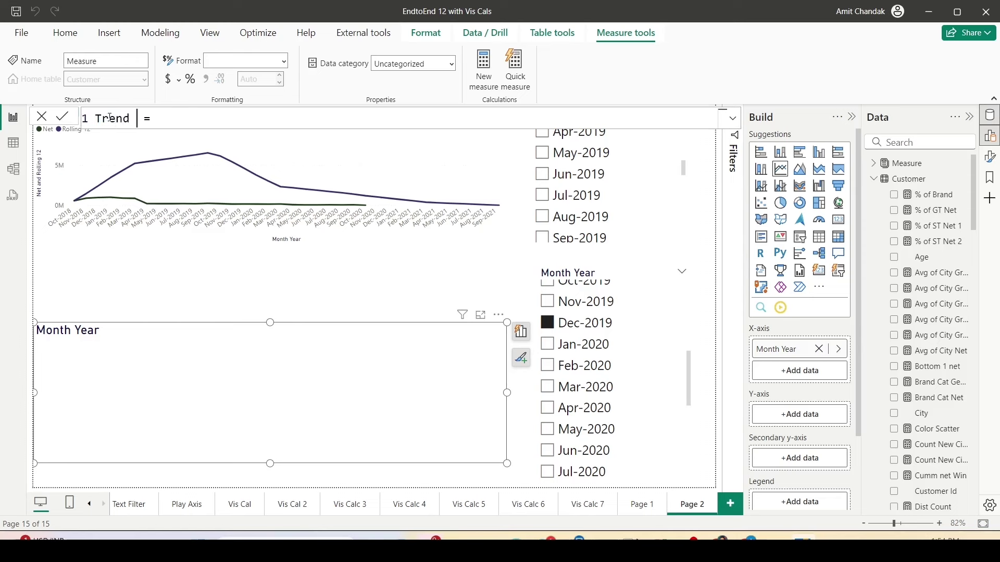
type(" = var _max = Maxx(alls")
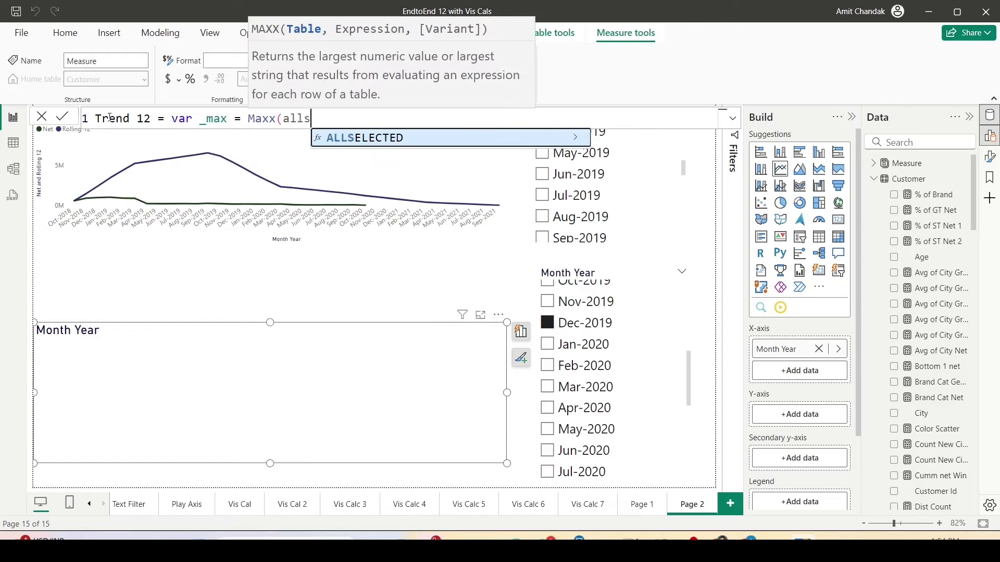
key("Tab")
type("'d")
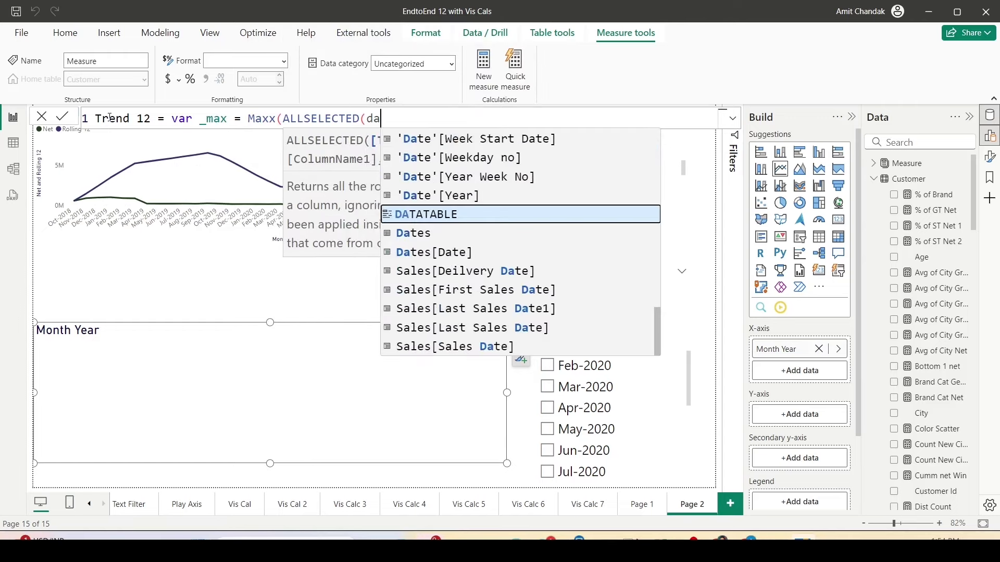
key("Tab")
type("),")
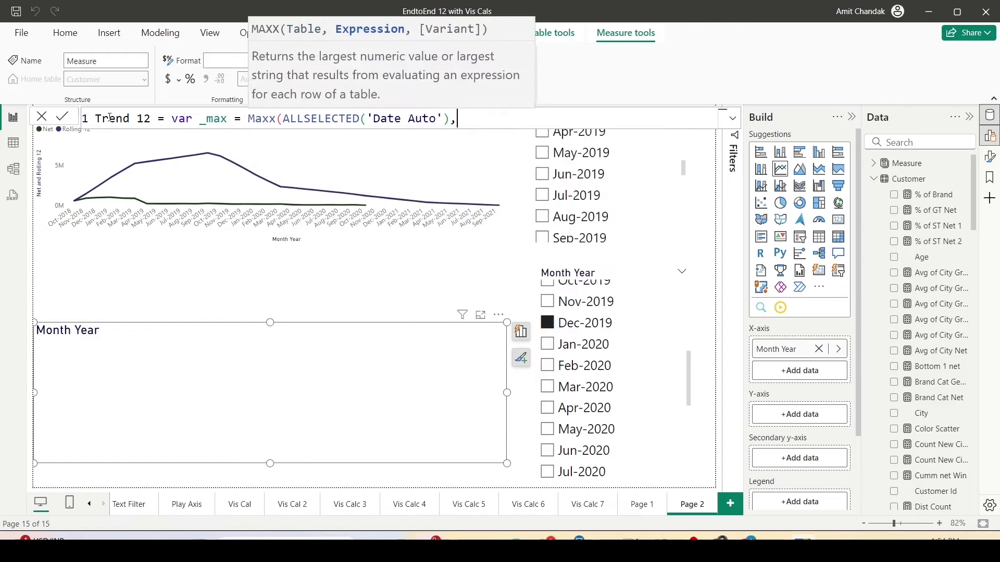
type(" 'Date")
key("Tab")
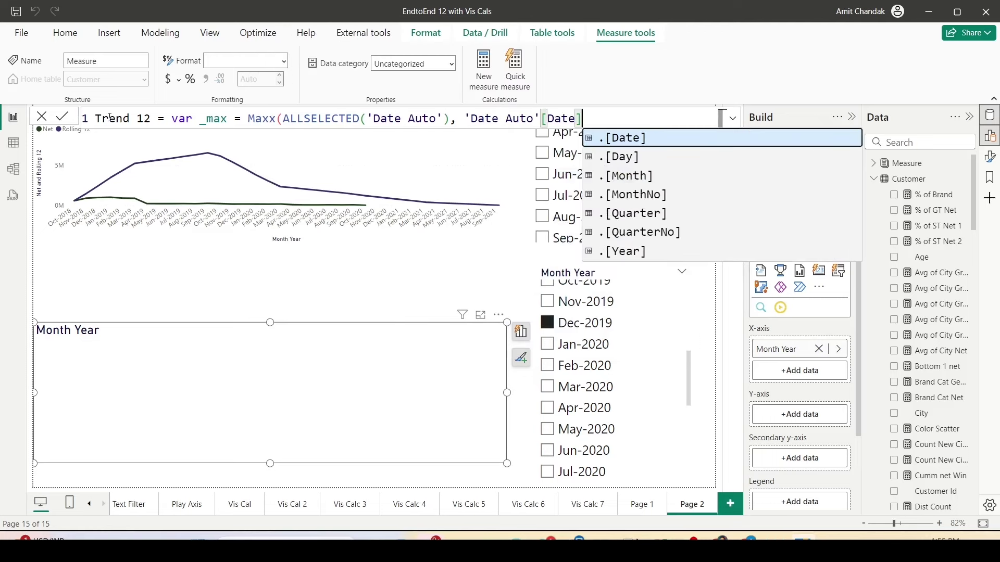
type(")")
Add a second variable to the Trend 12 measure: _min = EOMONTH(_max, -12)+1
key("shift+Return")
key("shift+Return")
key("shift+Return")
key("shift+Return")
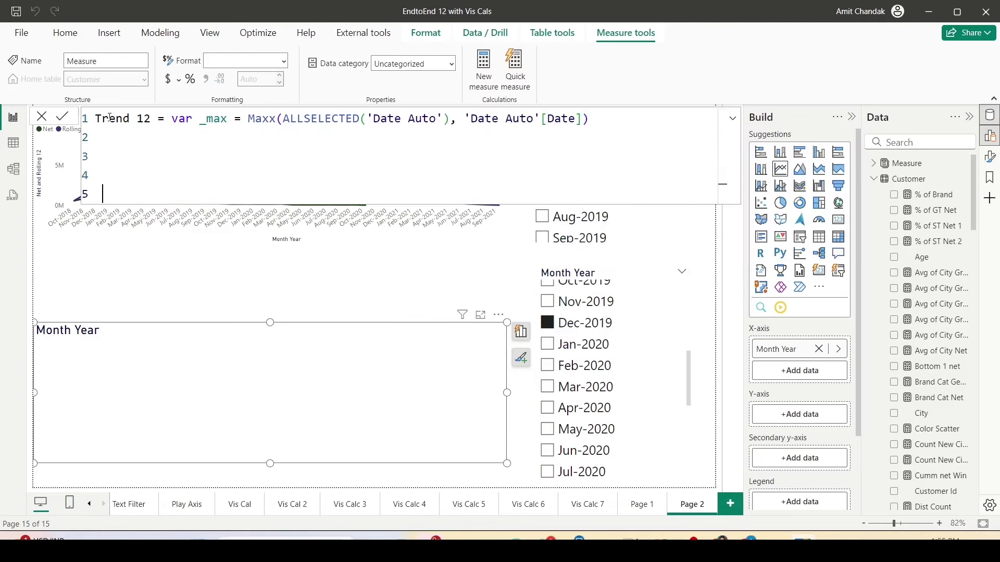
key("Up")
key("Up")
type("var _min = emonth")
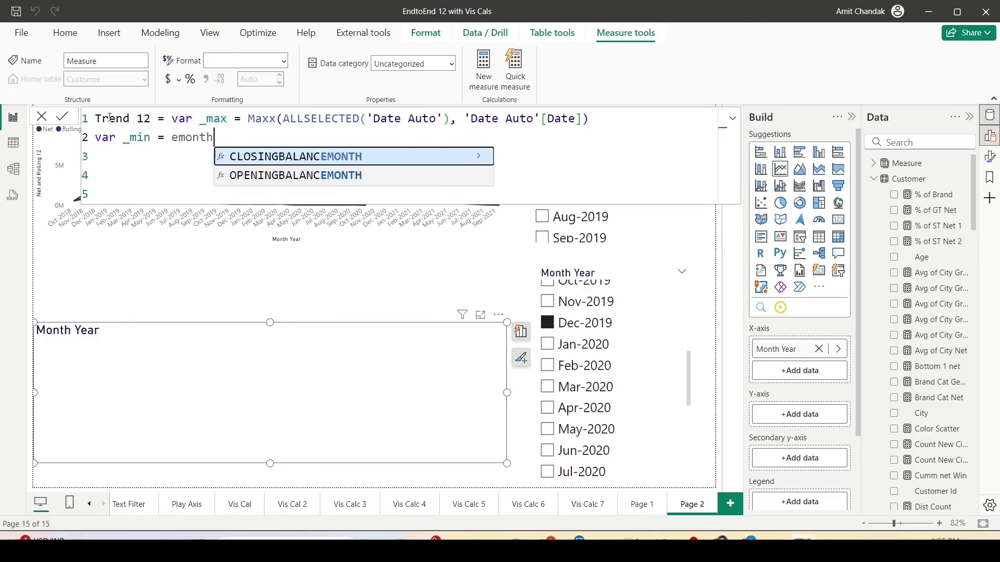
key("BackSpace")
key("BackSpace")
key("BackSpace")
key("BackSpace")
key("BackSpace")
type("on")
key("Tab")
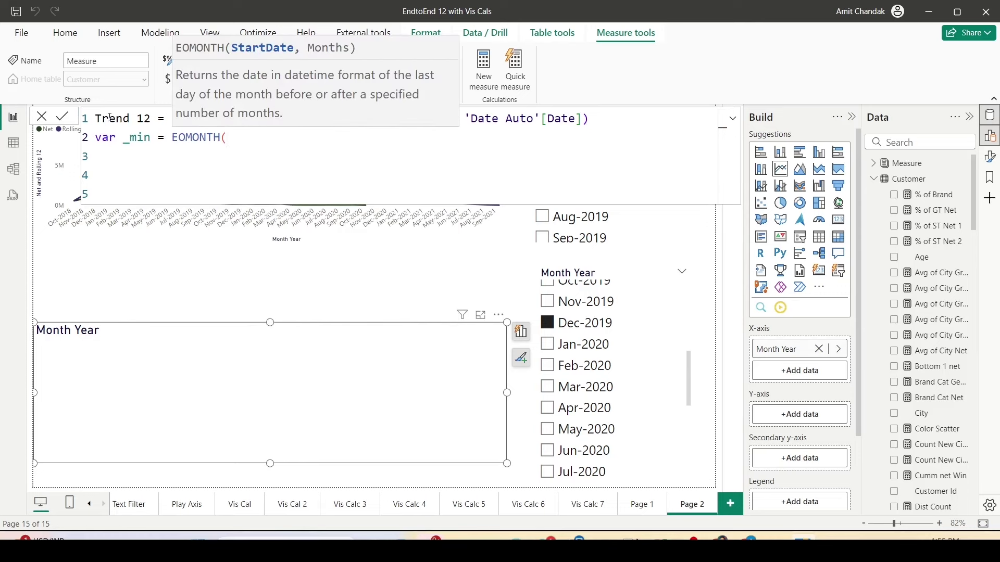
type("_max,")
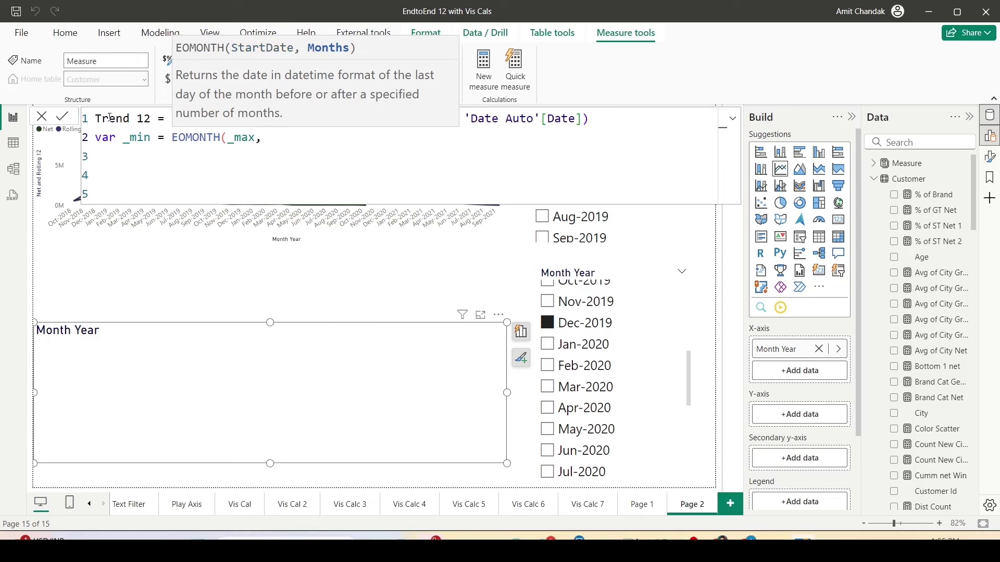
type(" -12)+1")
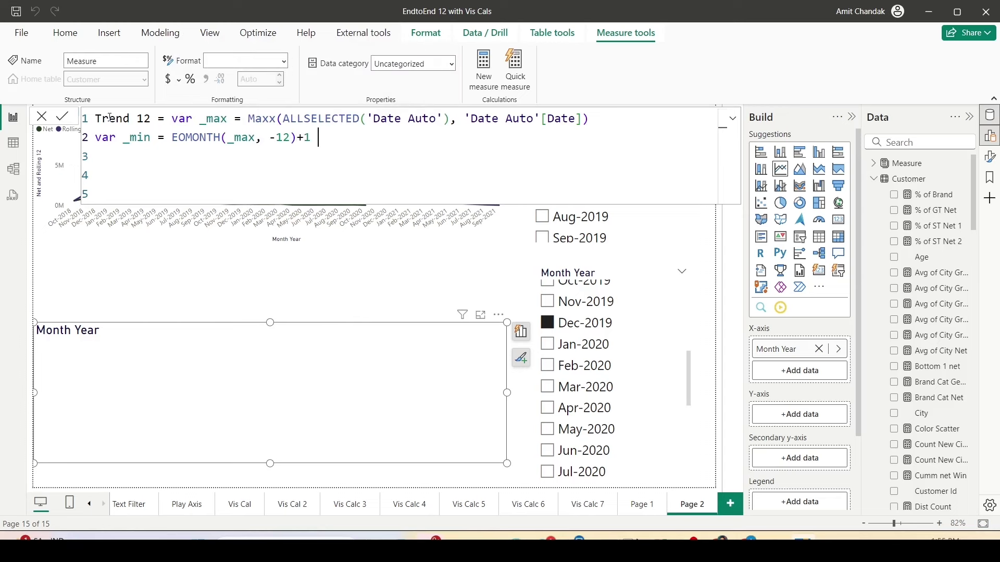
Begin the measure's return expression as CALCULATE of [Net] with a FILTER over the 'Date' table
key("shift+Return")
type("return")
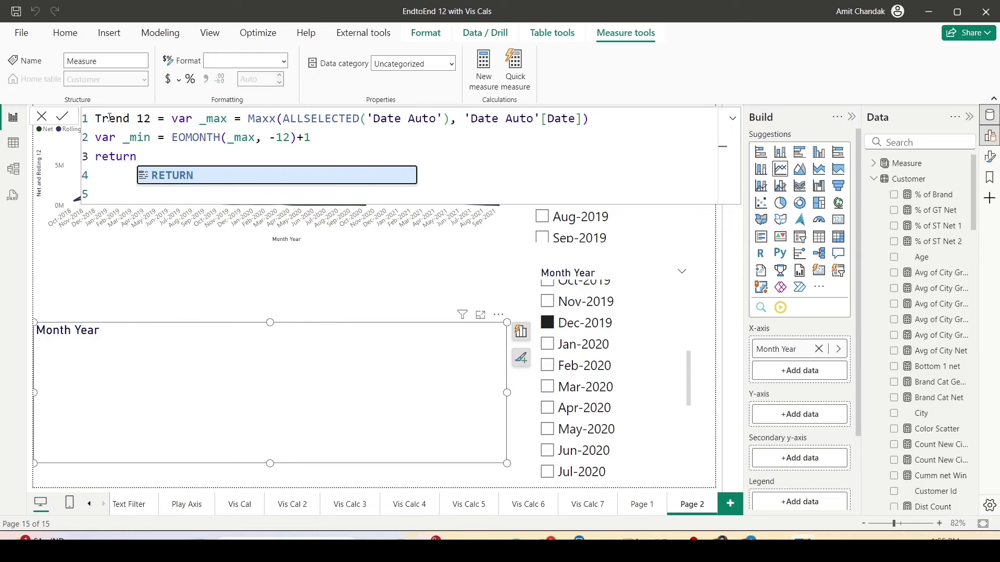
key("Return")
type("cal")
key("Tab")
type("[Net], ")
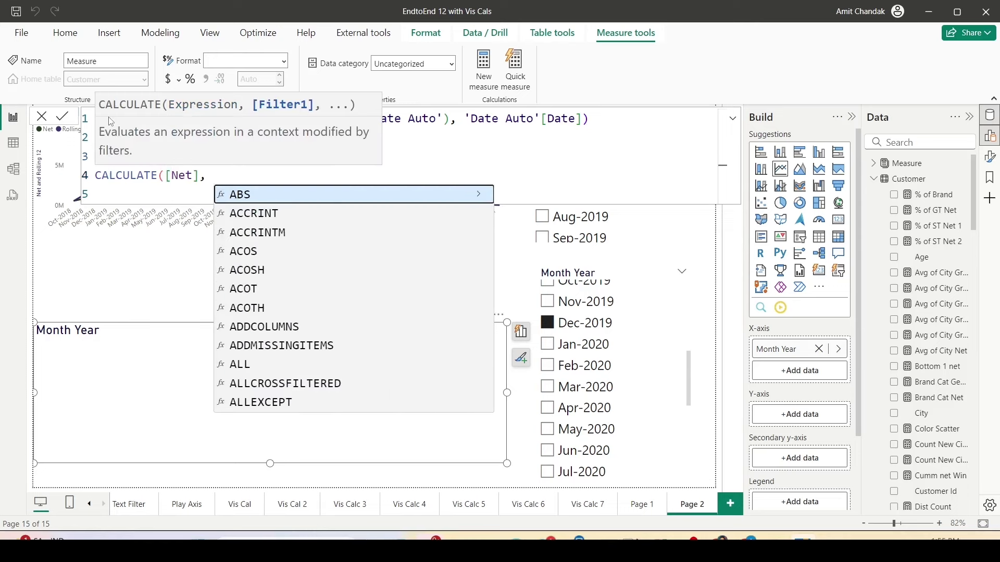
type("fil")
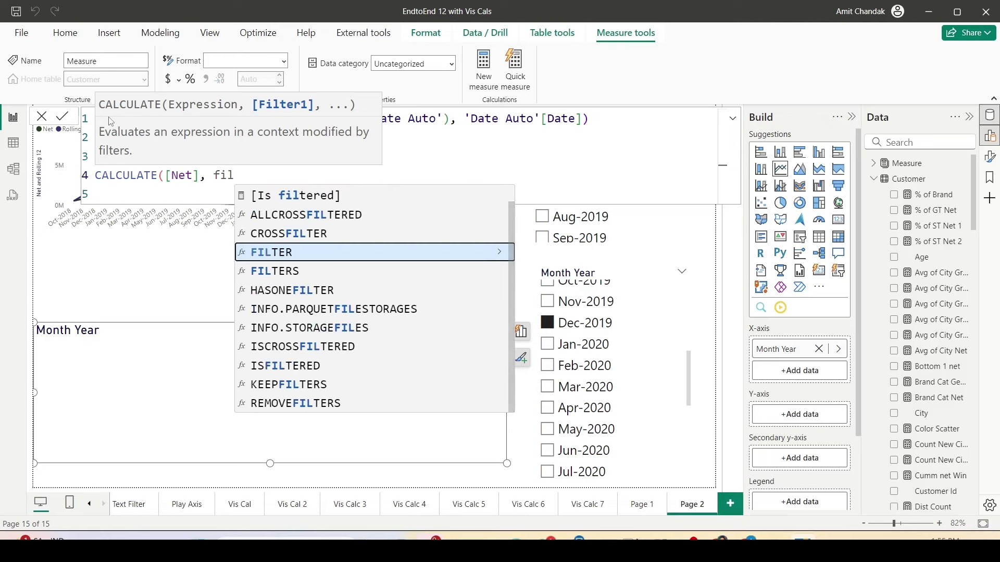
key("Tab")
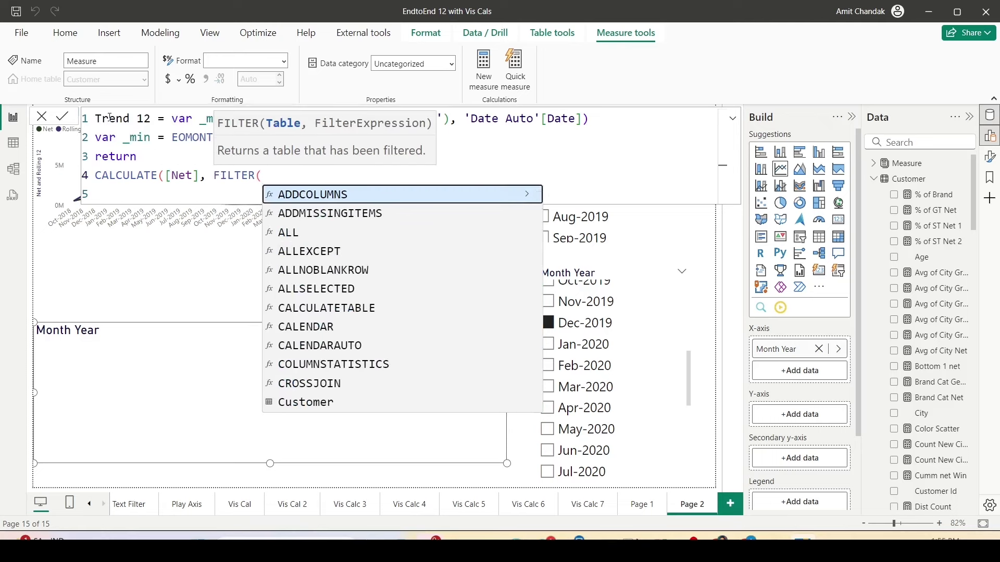
type("Date")
key("Tab")
type(", ")
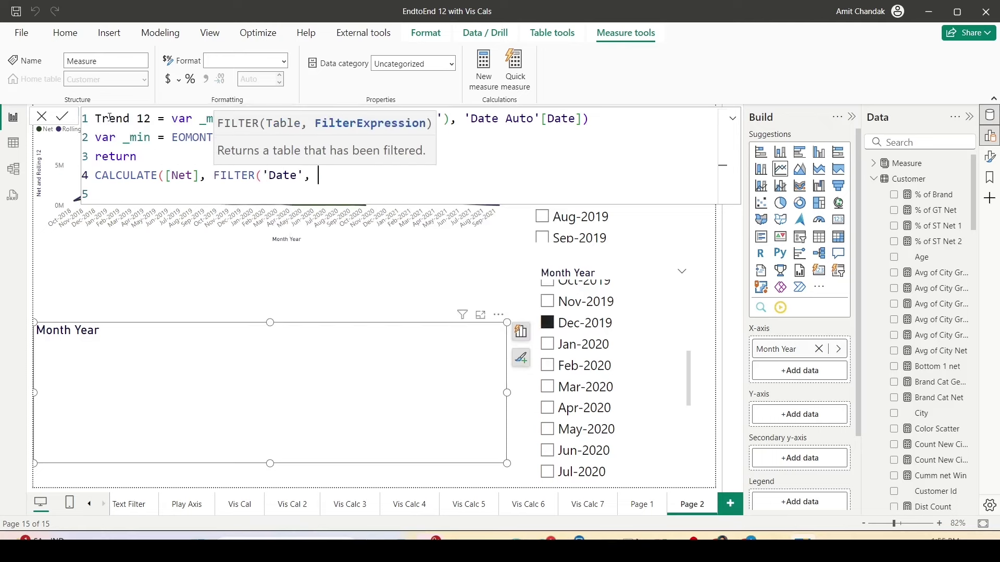
Complete the filter condition as 'Date'[Date] >= _min && 'Date'[Date] <= _max and commit the Trend 12 measure
type("'Date")
key("Down")
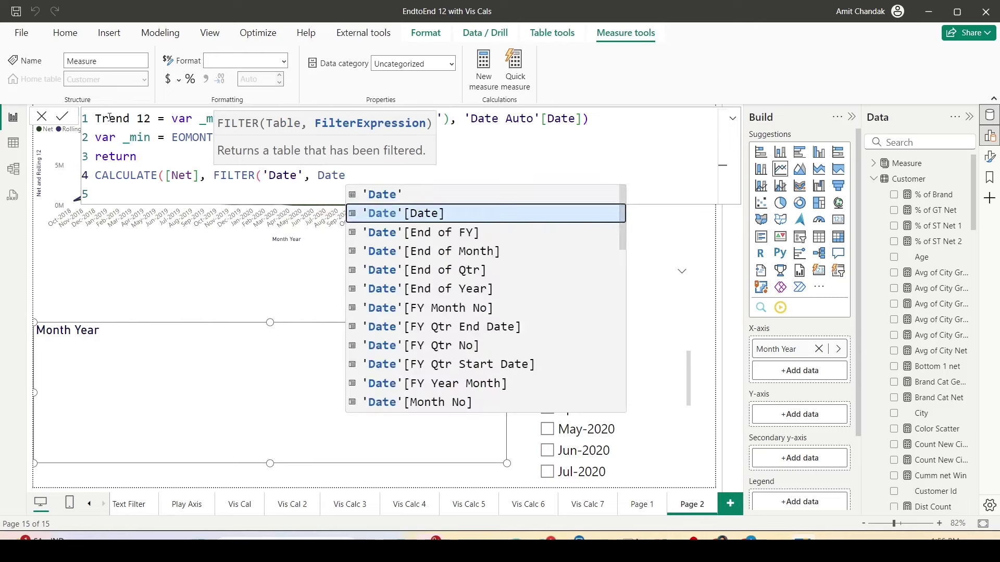
key("Tab")
type(">= ")
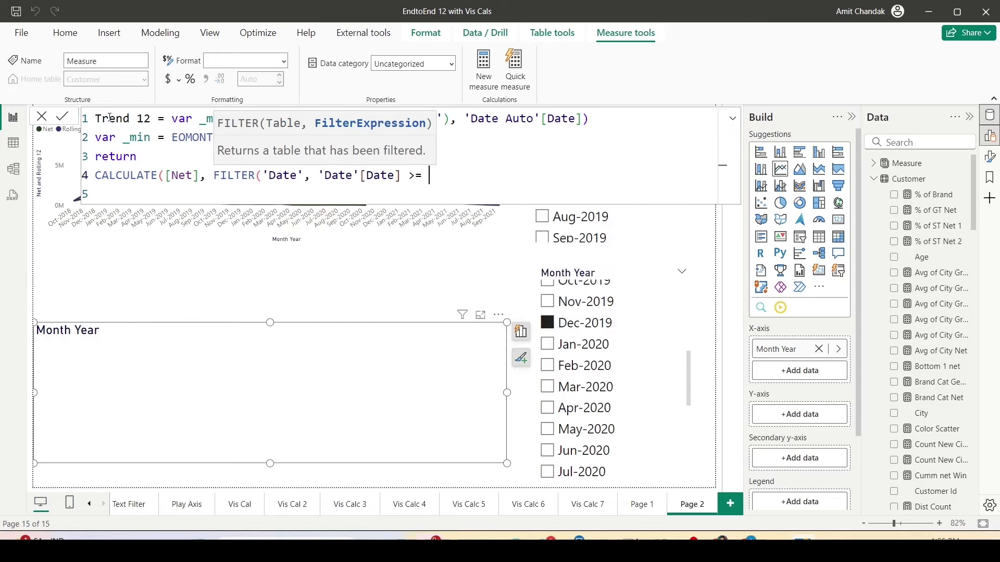
type("_min && Date")
key("Down")
key("Tab")
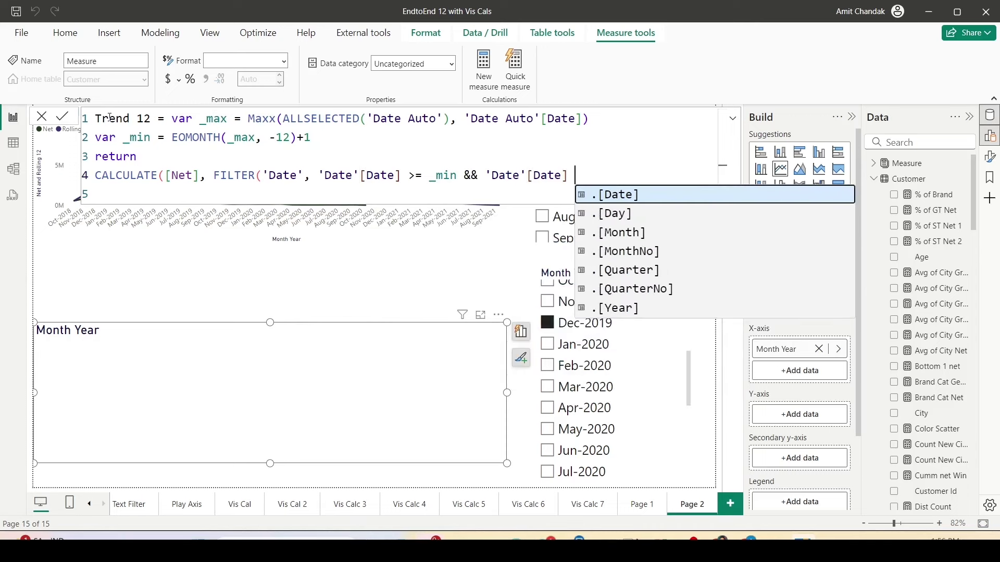
type("<= _max))")
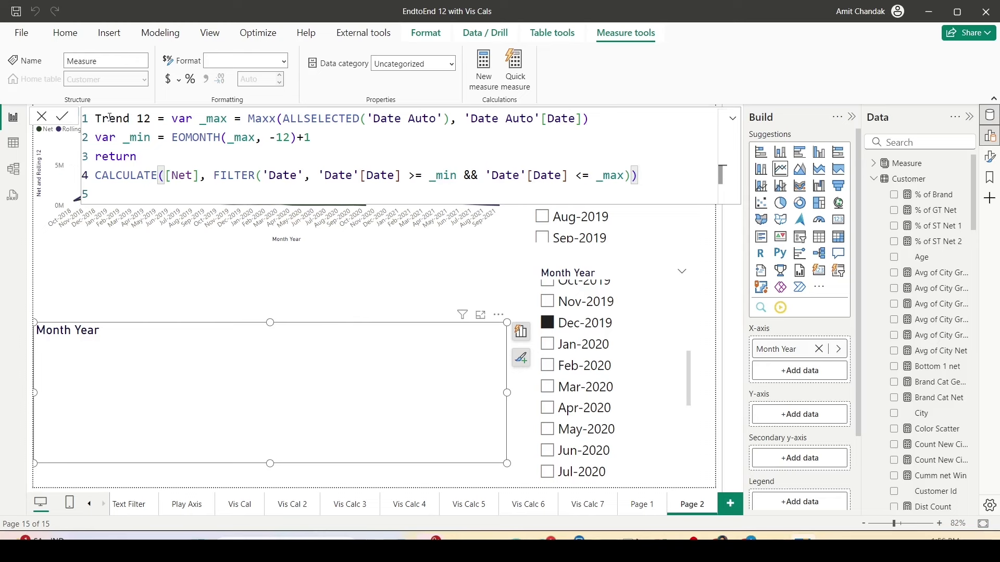
key("Return")
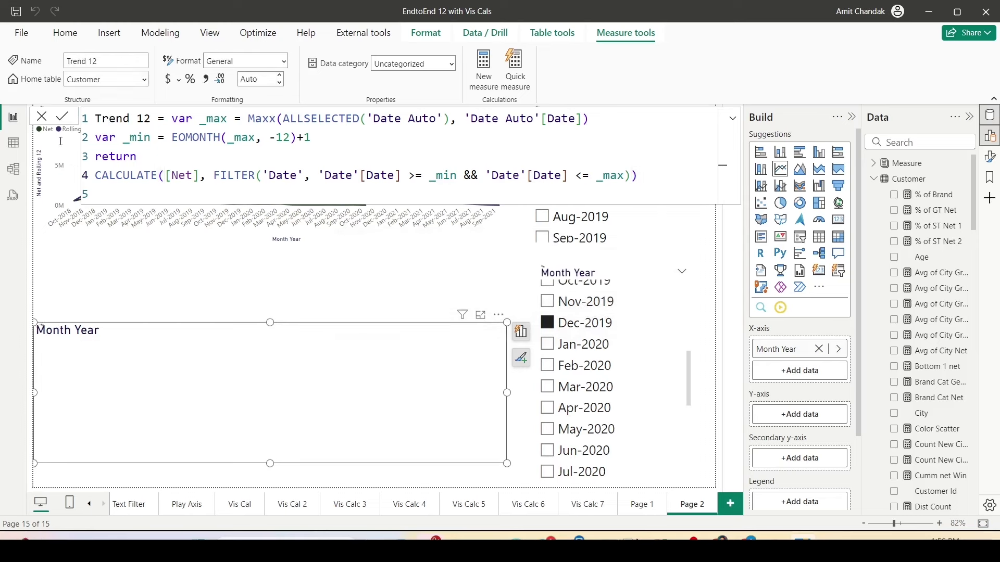
Plot the Trend 12 measure on the empty lower line chart and deselect the chart
scroll(921, 322, "down", 10)
left_click_drag(923, 324, 279, 381)
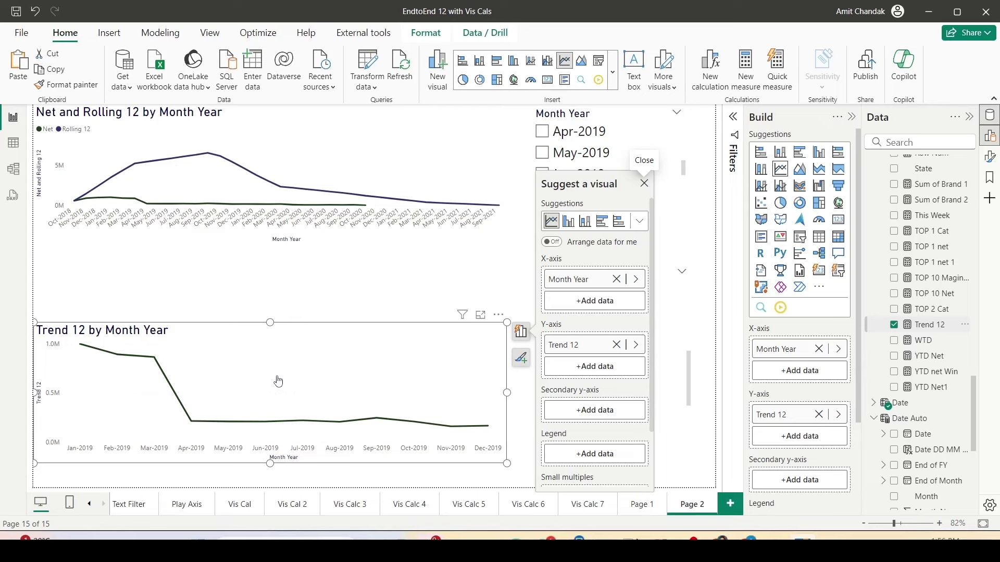
left_click(469, 286)
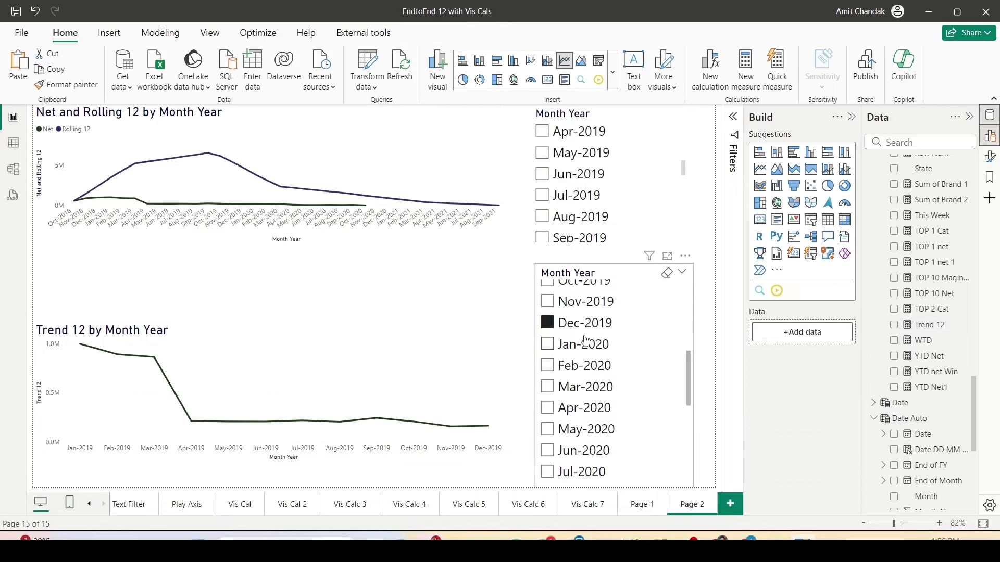
Test the trend chart with Feb-2020 and Mar-2020 in the Date Auto slicer, leaving Feb-2020 selected and the upper slicer cleared
left_click(547, 365)
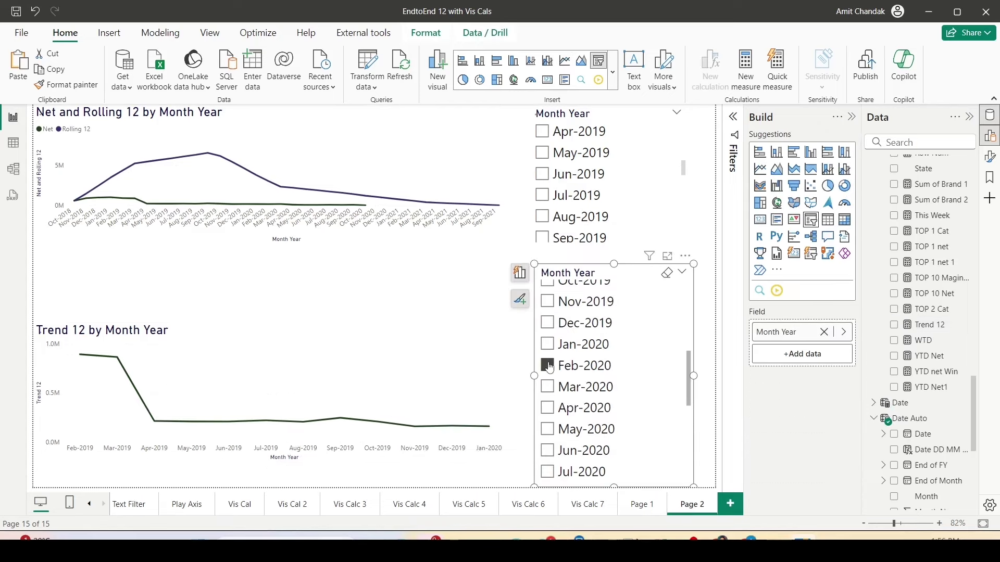
left_click(542, 217)
left_click(542, 217)
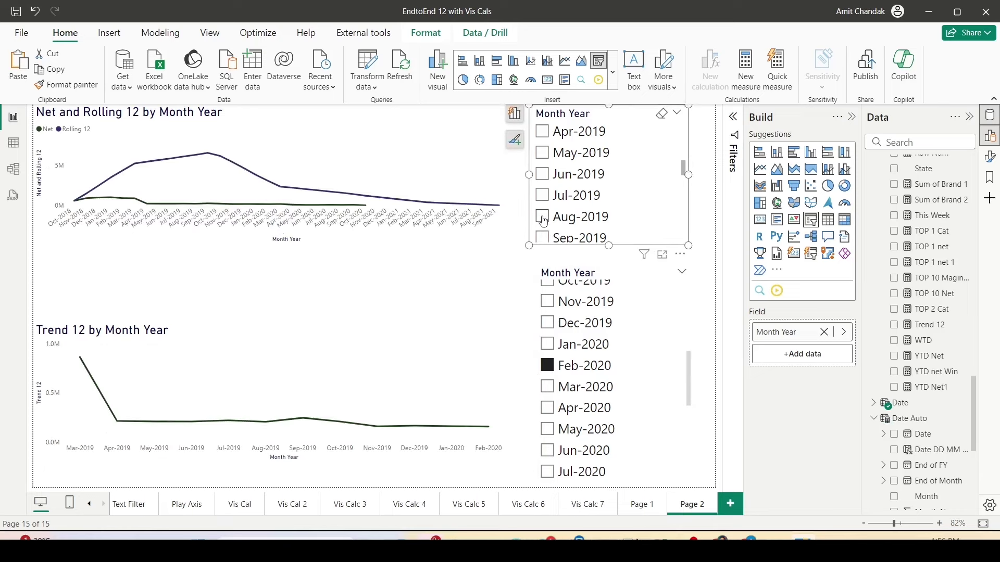
left_click(546, 387)
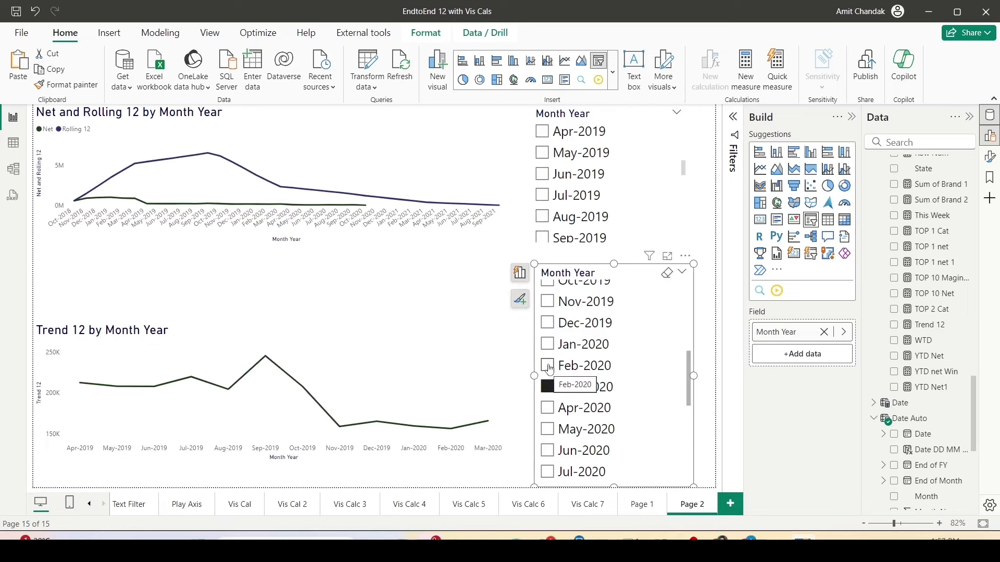
left_click(547, 366)
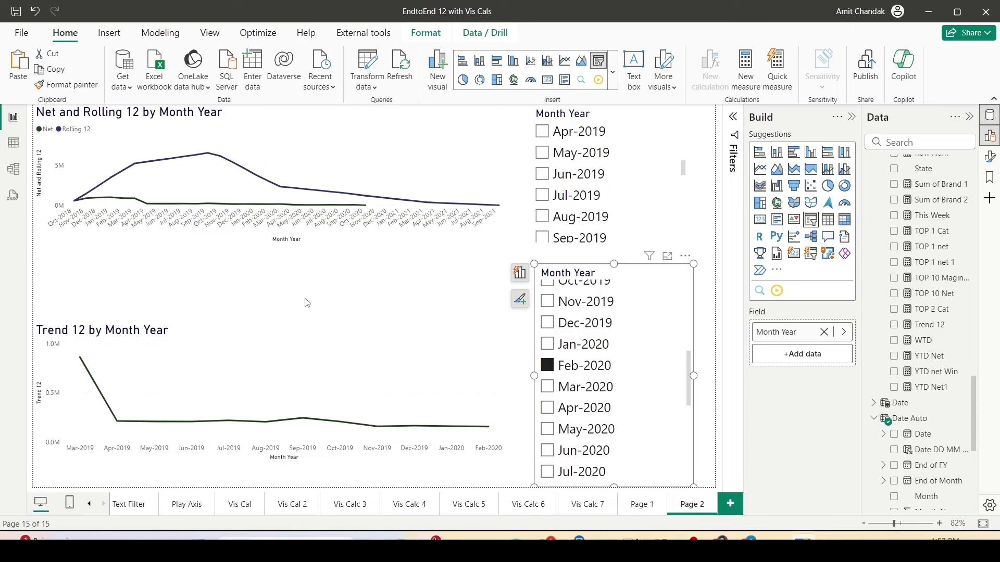
Open the data model diagram and move the Date Auto table clear of the Item table
left_click(10, 179)
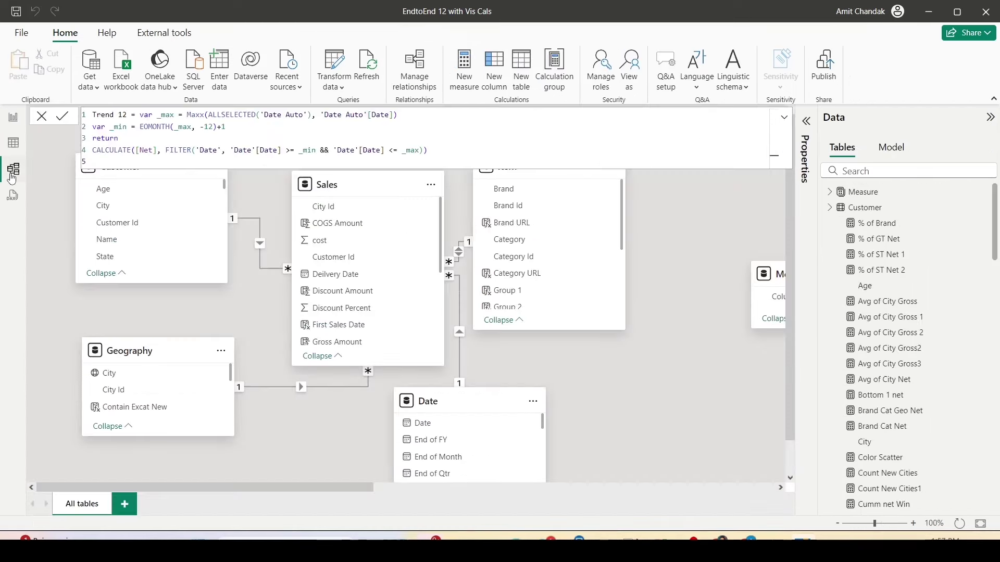
left_click_drag(313, 489, 385, 494)
scroll(245, 298, "down", 3)
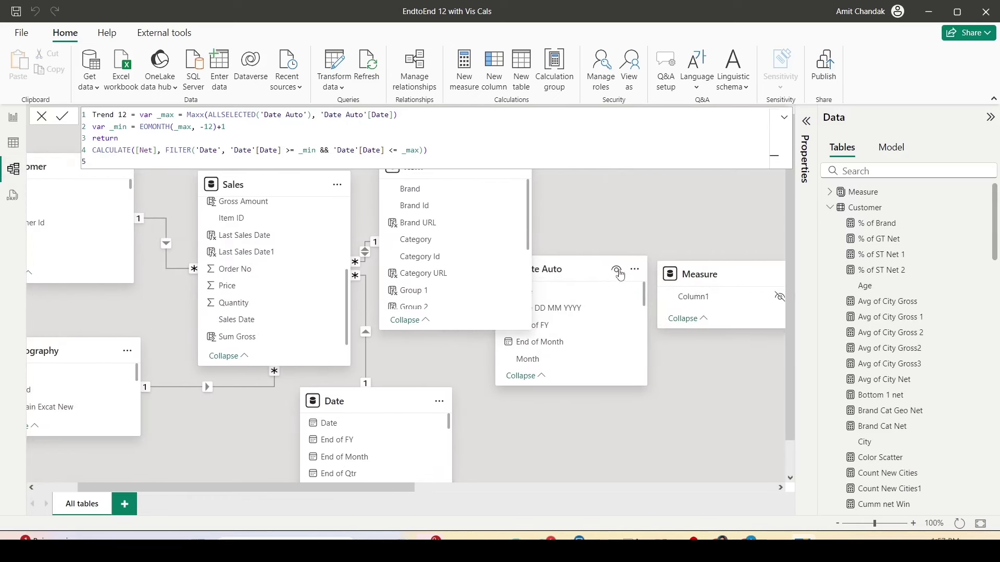
left_click_drag(583, 271, 630, 308)
Create an inactive many-to-one relationship from Sales Date in Sales to Date in Date Auto, with single cross-filter direction
left_click_drag(237, 319, 571, 329)
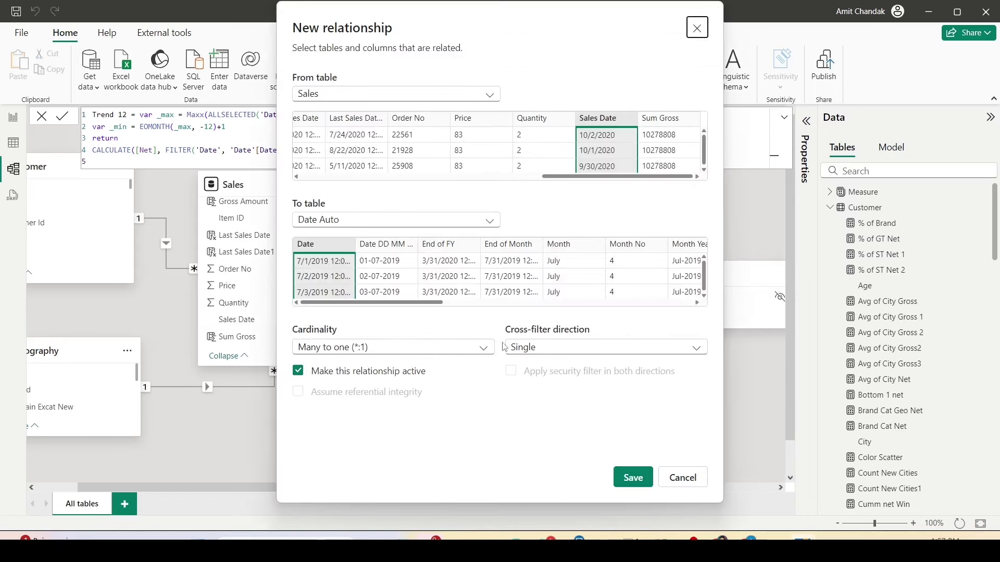
left_click(297, 371)
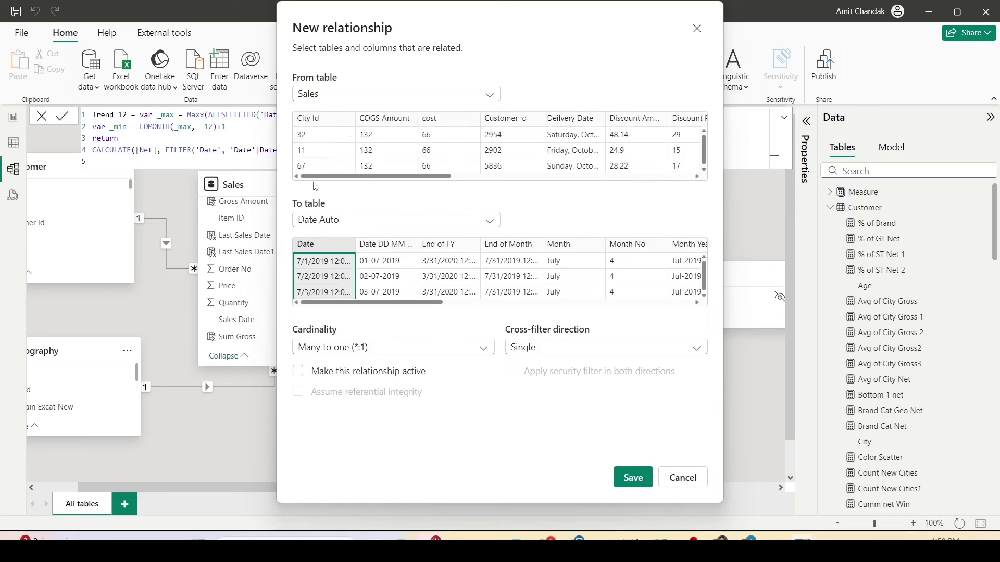
left_click(627, 476)
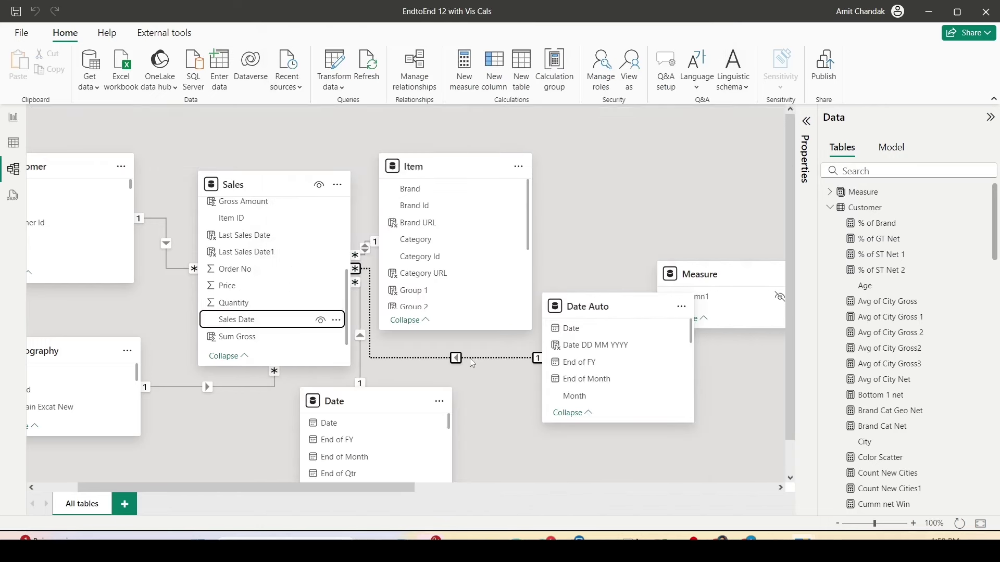
left_click(473, 361)
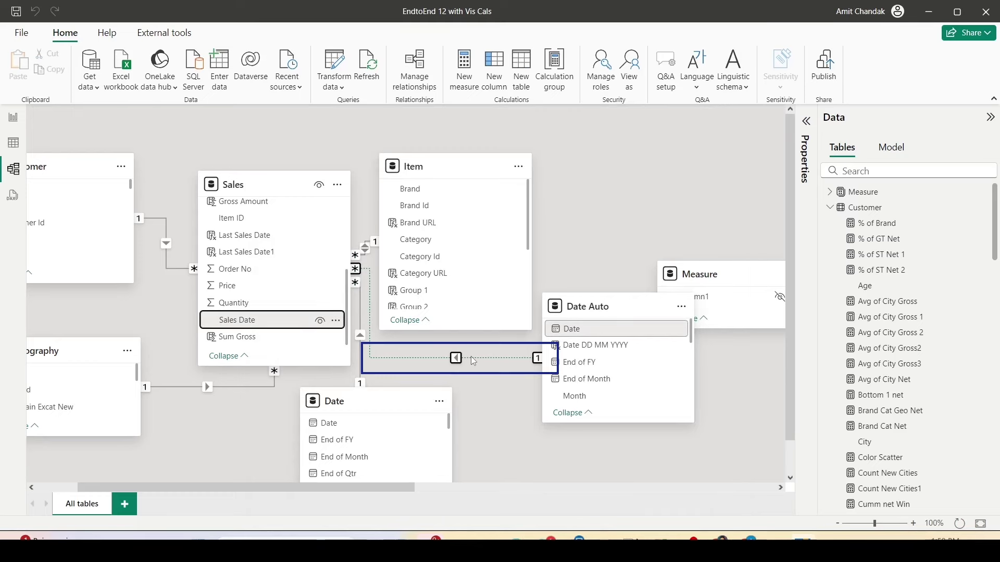
Return to the report page with the line charts and Month Year slicers
left_click(14, 121)
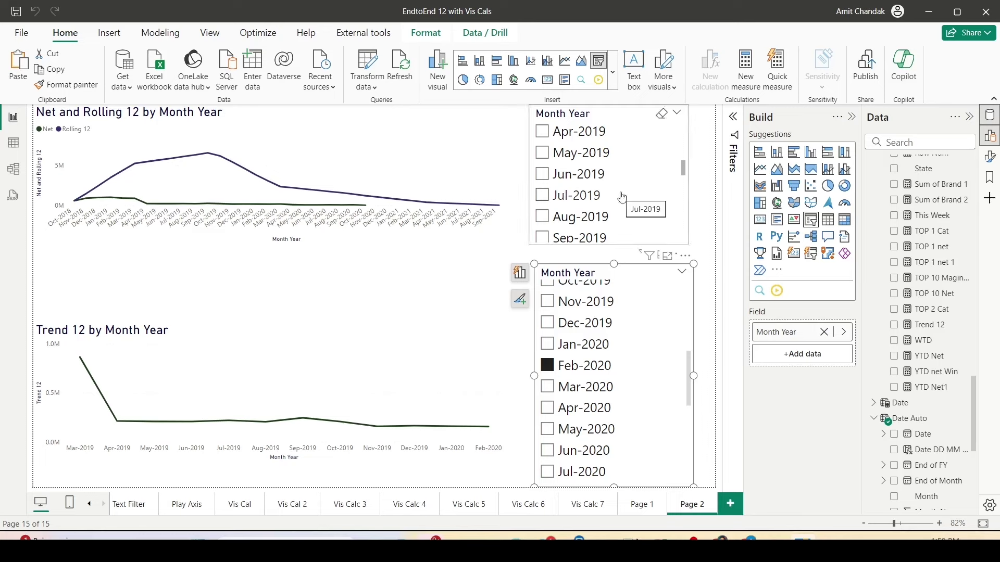
mouse_move(520, 97)
left_mouse_down()
mouse_move(622, 188)
mouse_move(707, 243)
left_mouse_up()
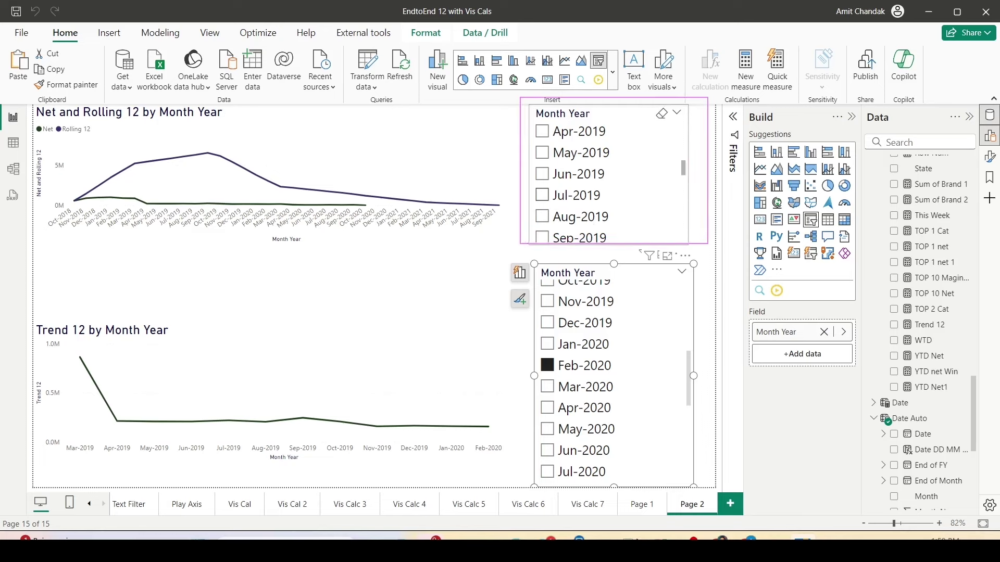
Rename the Month Year column of the Date Auto table to Month Year Ind
key("Escape")
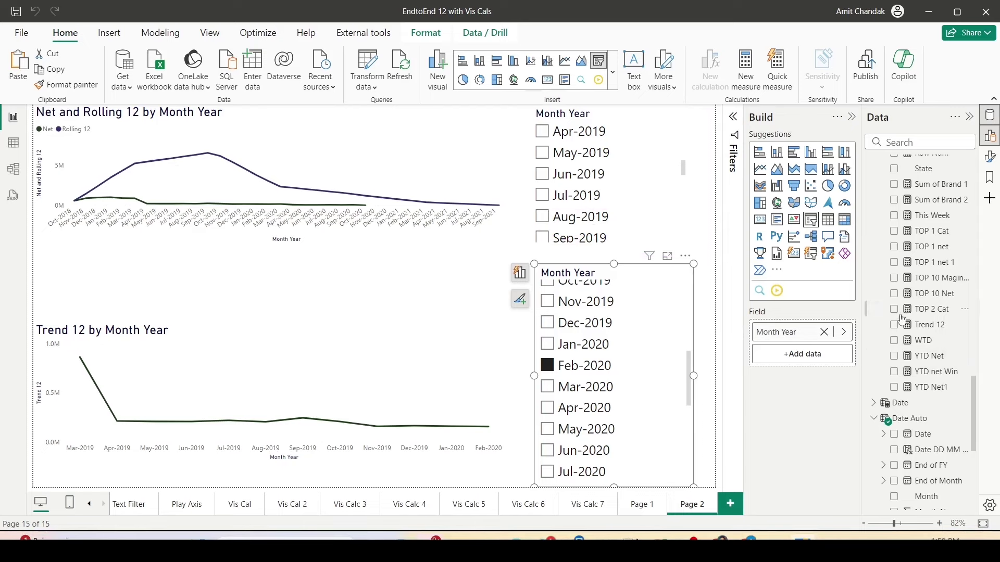
scroll(953, 346, "down", 3)
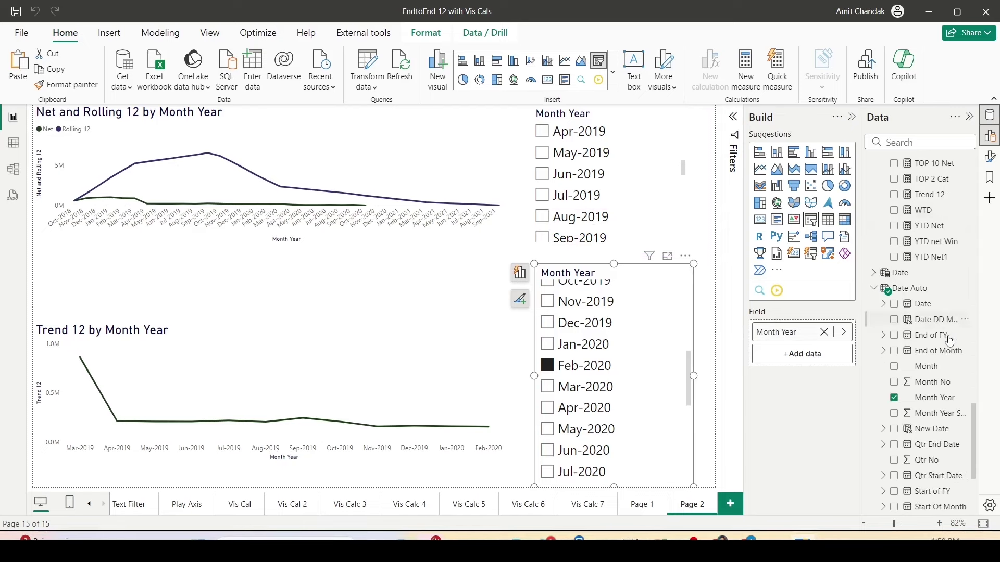
left_click(938, 400)
left_click(945, 395)
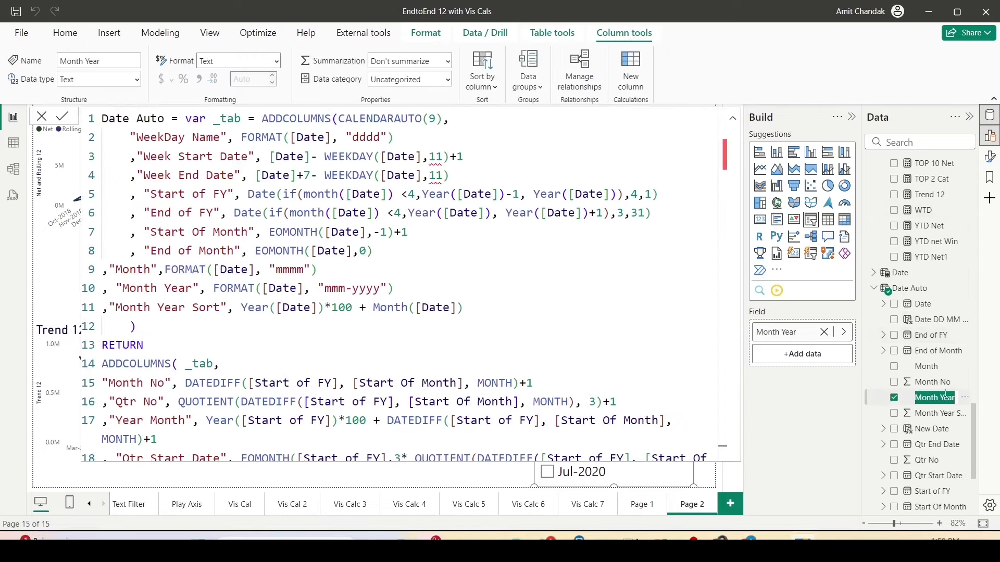
left_click(954, 396)
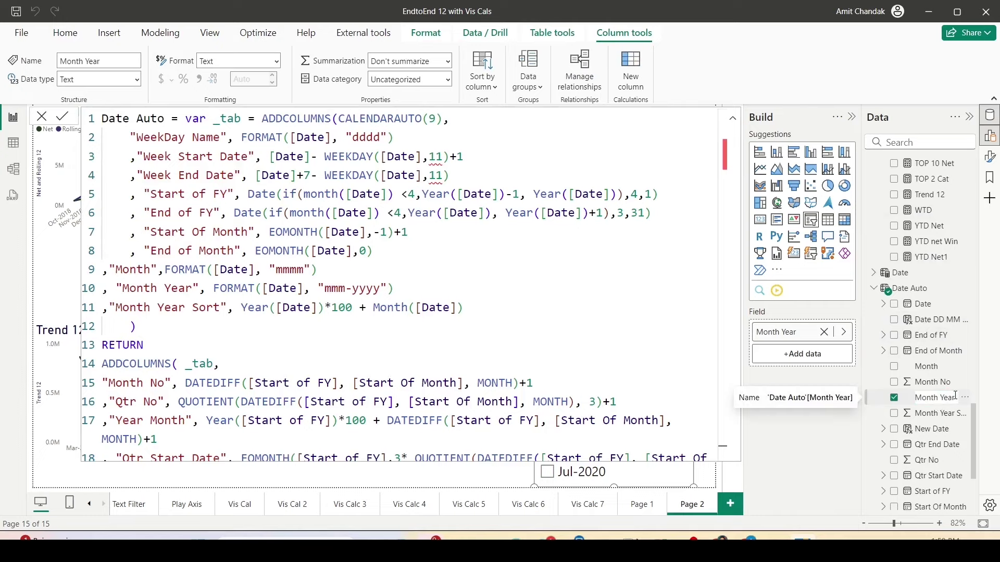
type("Ind")
key("Return")
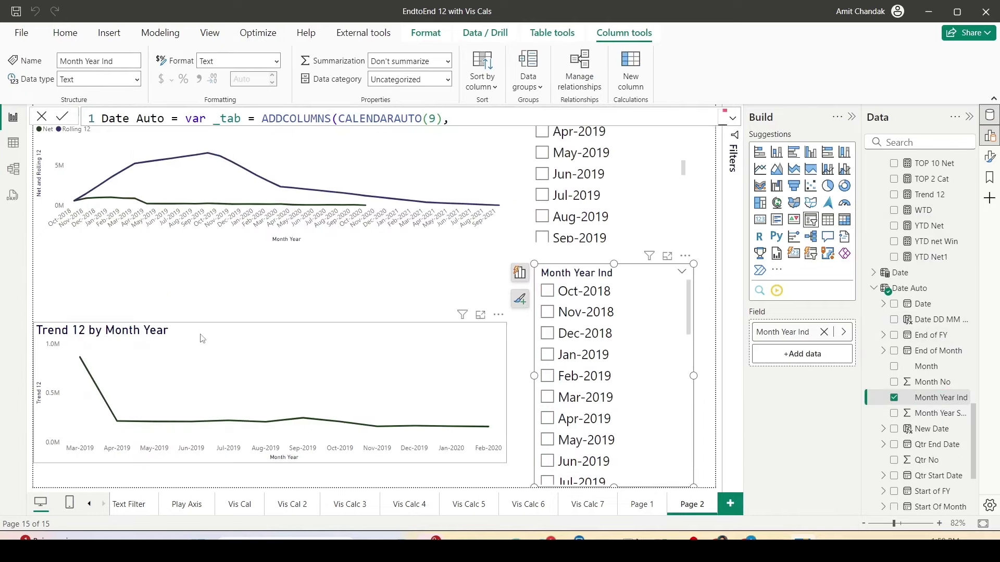
scroll(620, 389, "down", 5)
left_click(616, 380)
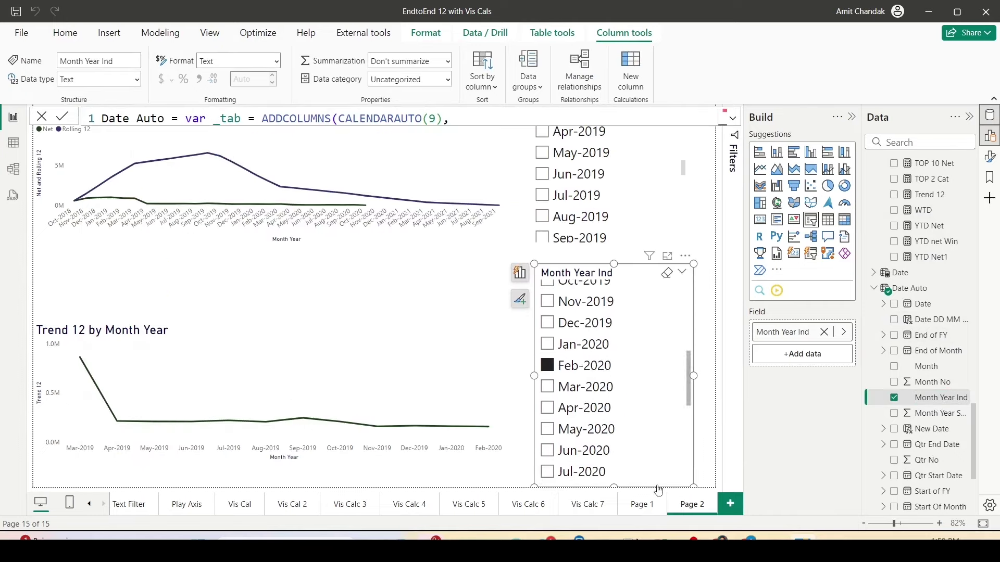
Rename the report page Page 2 as Dis Slicer
double_click(694, 502)
type("Dis")
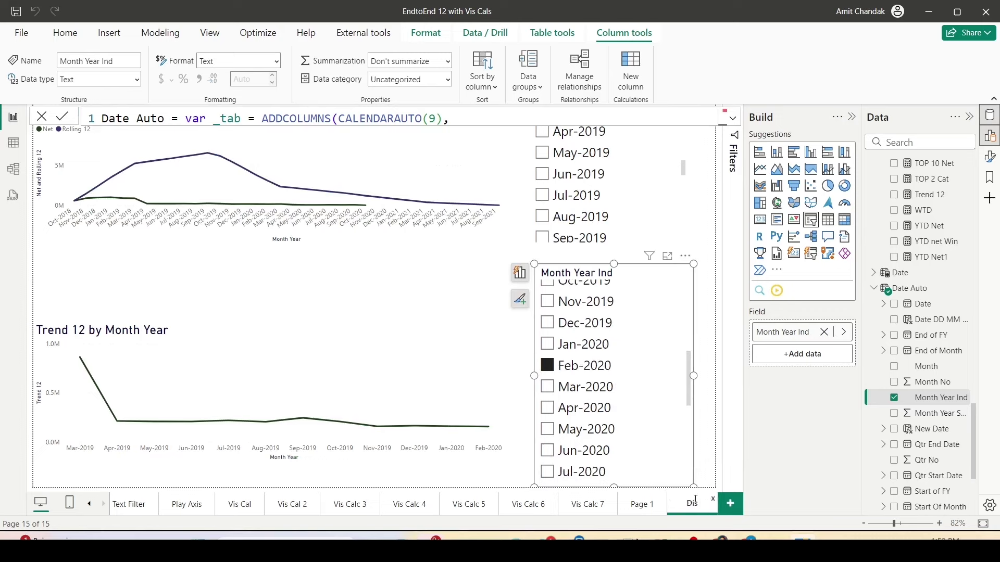
type(" Slicer")
key("Return")
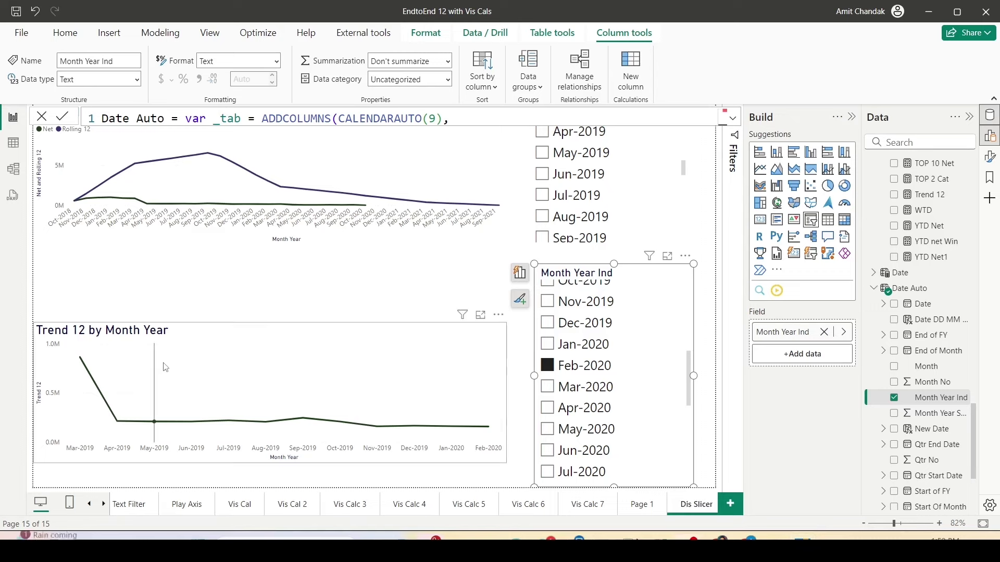
Duplicate the Dis Slicer page and name the copy Con Slicer
right_click(700, 514)
left_click(729, 434)
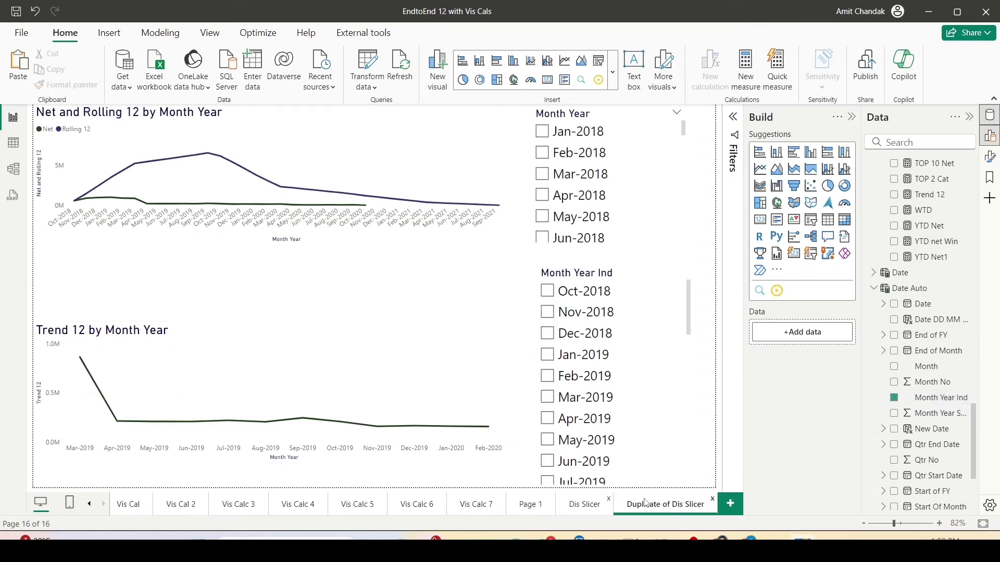
double_click(661, 504)
left_click_drag(683, 503, 606, 507)
type("Con")
key("Return")
Delete the Month Year Ind slicer from the Con Slicer page and extend the remaining Month Year slicer downward
left_click(640, 269)
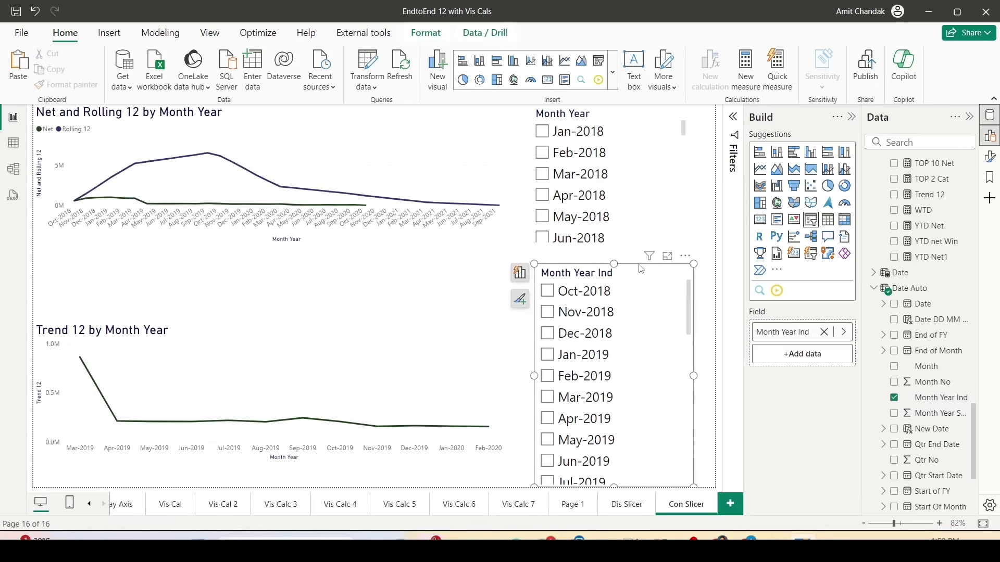
key("Delete")
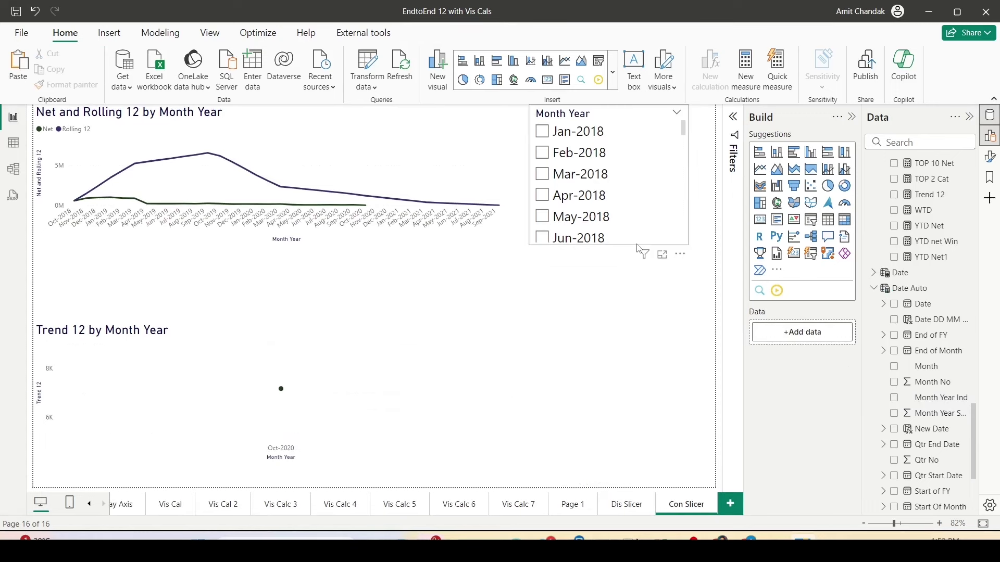
left_click(630, 246)
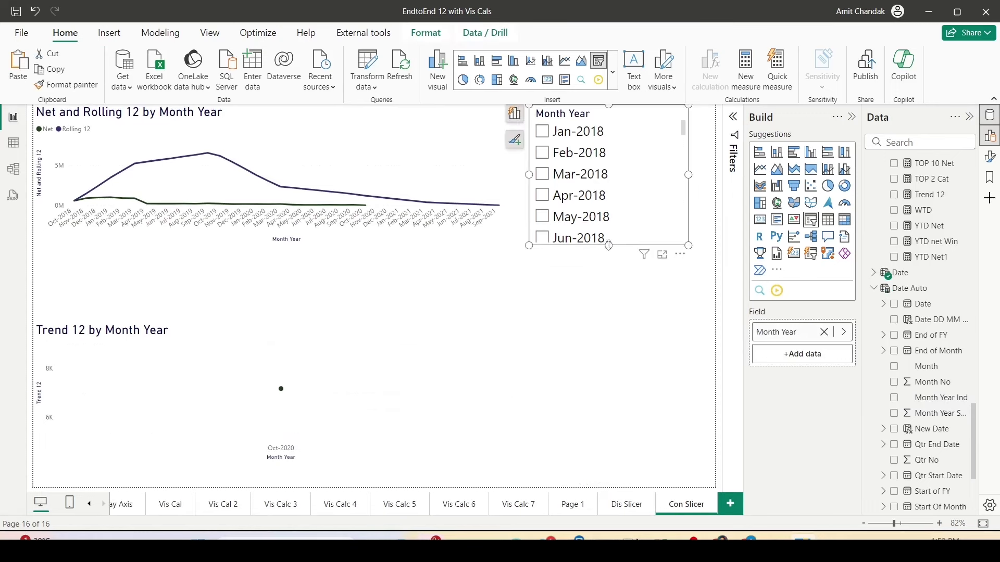
Filter the Con Slicer page to Nov-2019 with the Month Year slicer
left_click(418, 346)
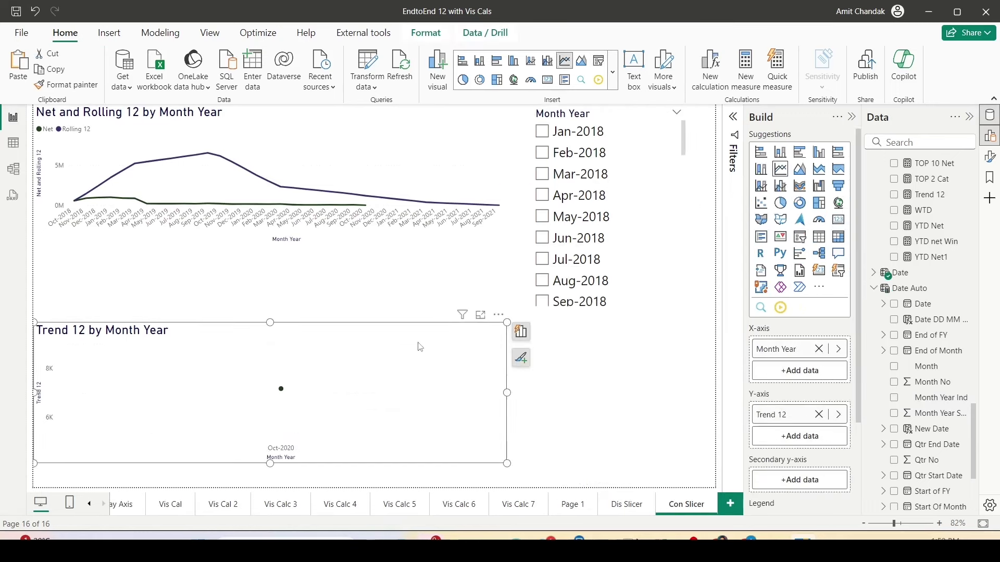
scroll(546, 230, "down", 5)
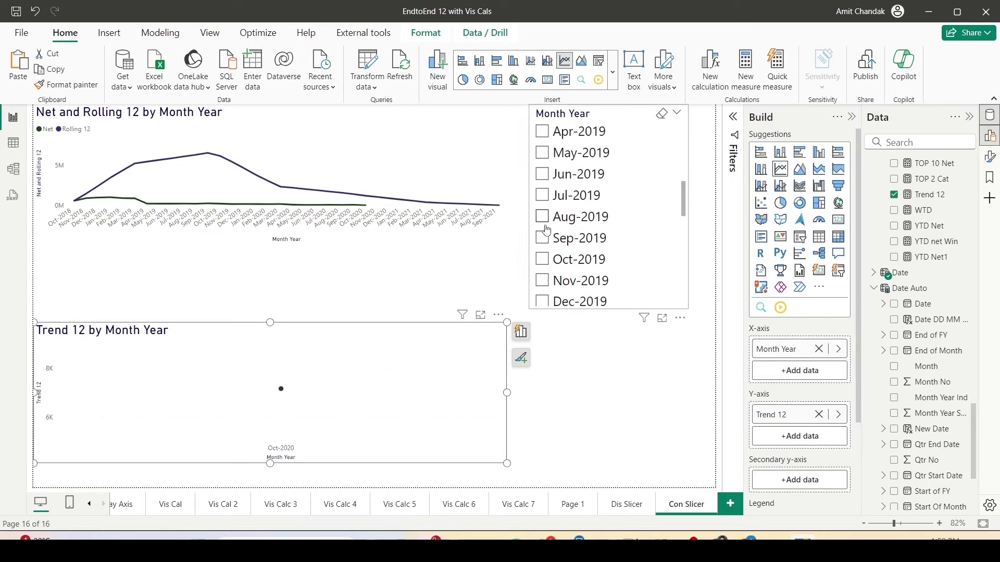
left_click(542, 281)
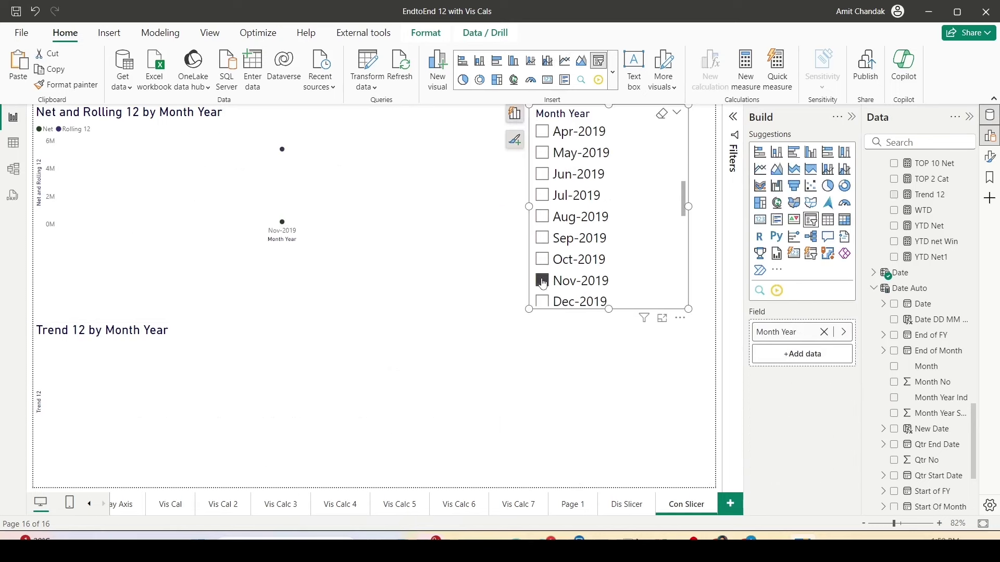
Clear Trend 12 and Month Year from the lower line chart and put Month Year Ind from Date Auto on its X-axis
left_click(430, 344)
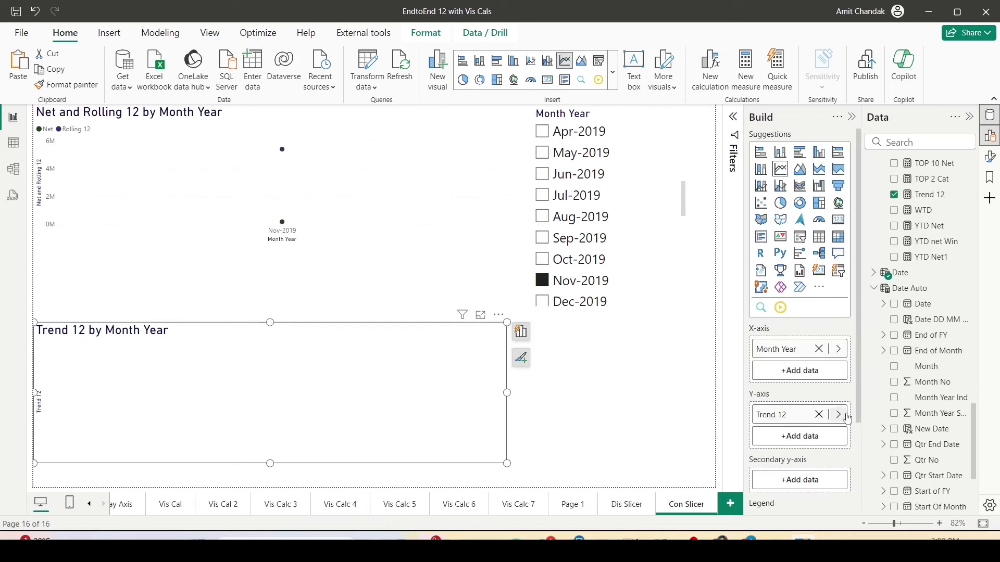
left_click(818, 417)
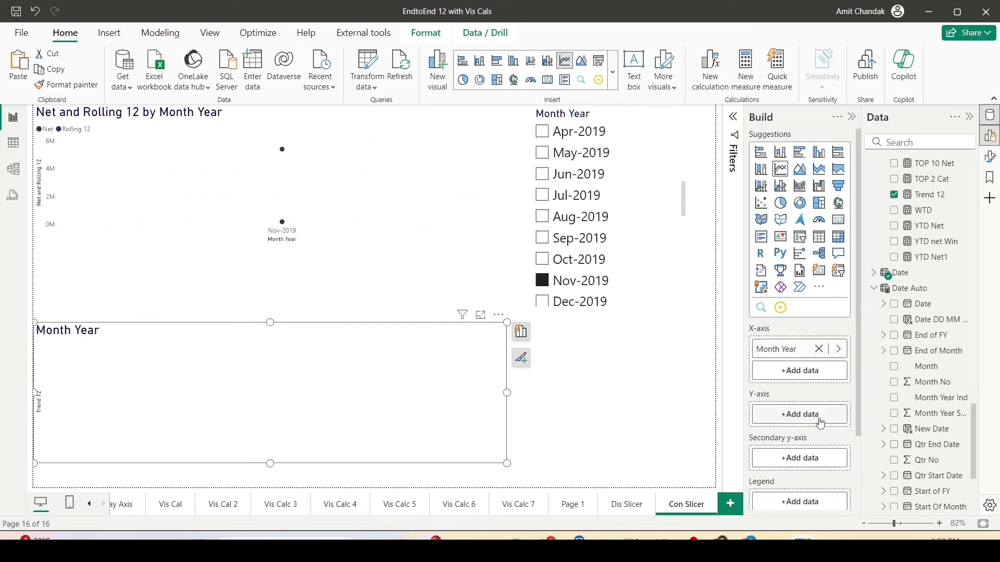
left_click(818, 349)
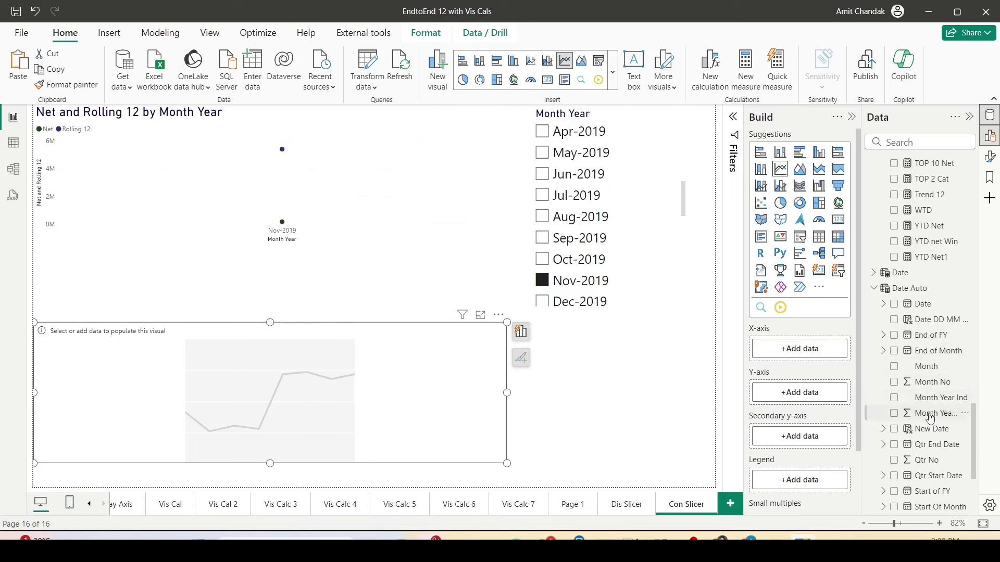
left_click_drag(928, 401, 800, 349)
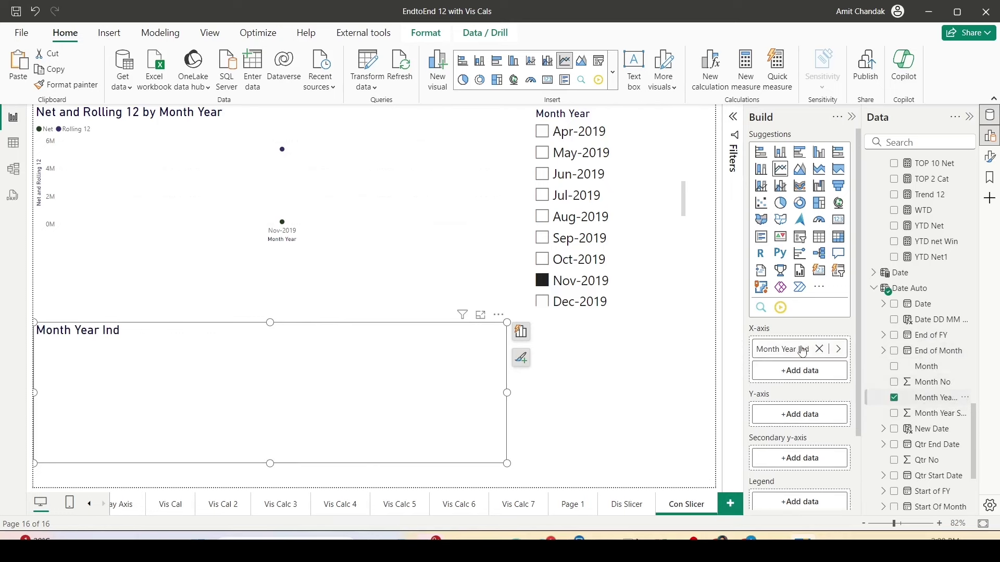
Try the Net measure on the lower line chart's Y-axis, inspect its monthly values, and remove it again
scroll(885, 245, "up", 15)
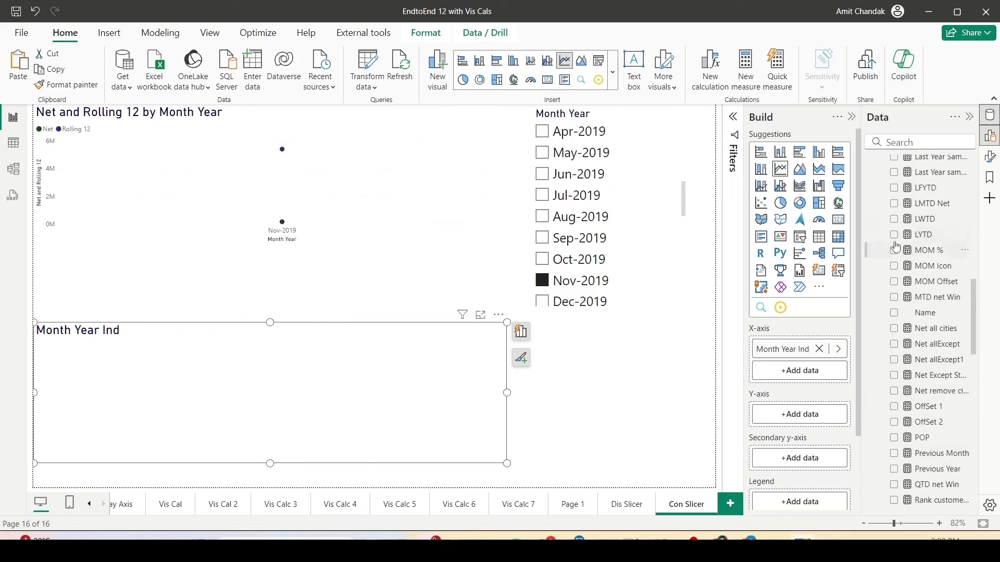
scroll(895, 246, "up", 5)
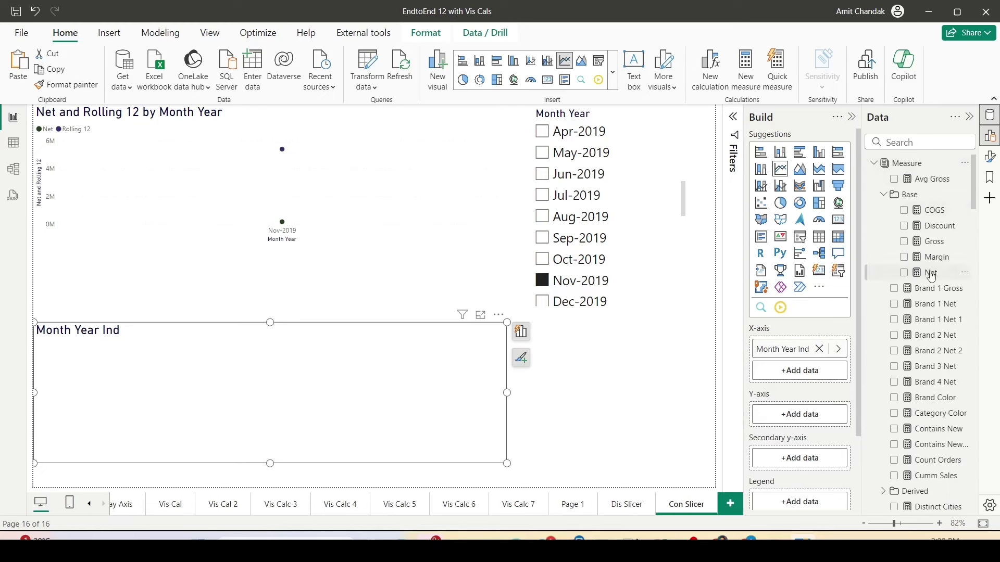
left_click_drag(931, 273, 801, 418)
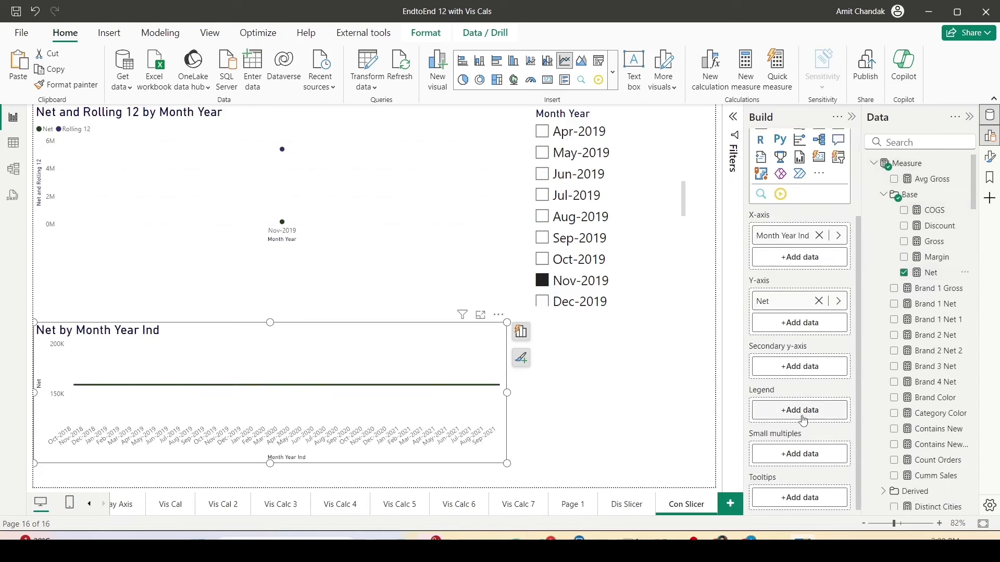
mouse_move(421, 391)
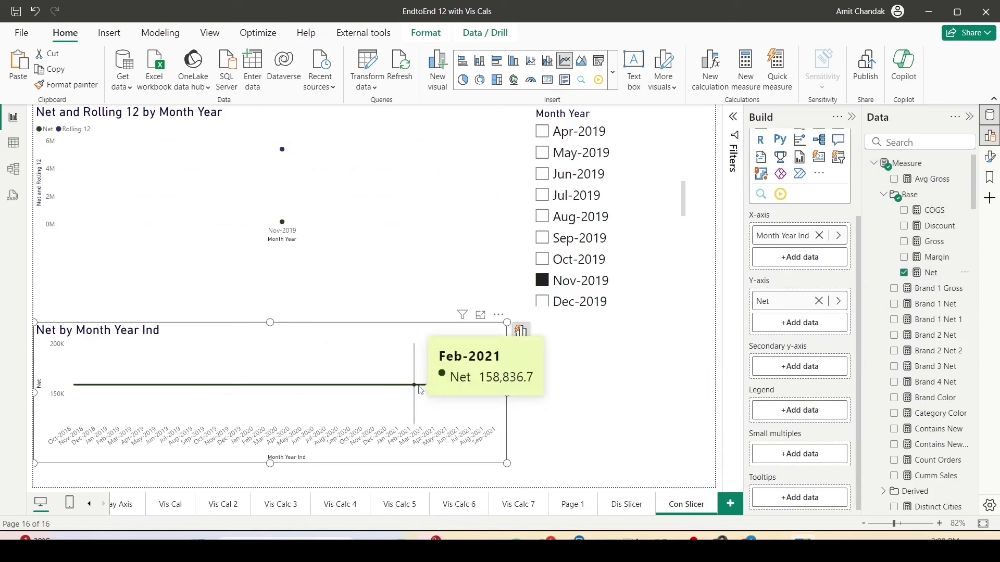
left_click(818, 301)
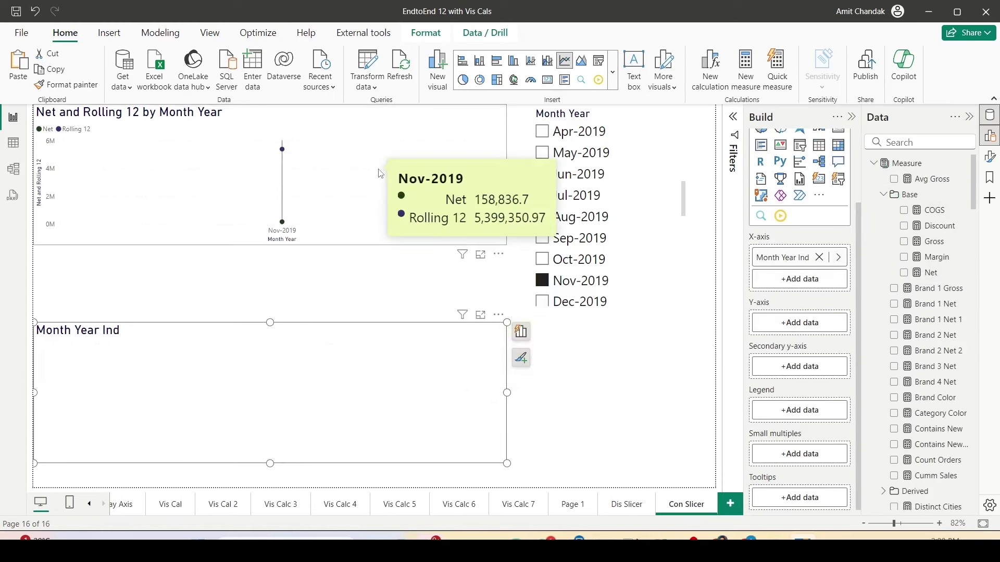
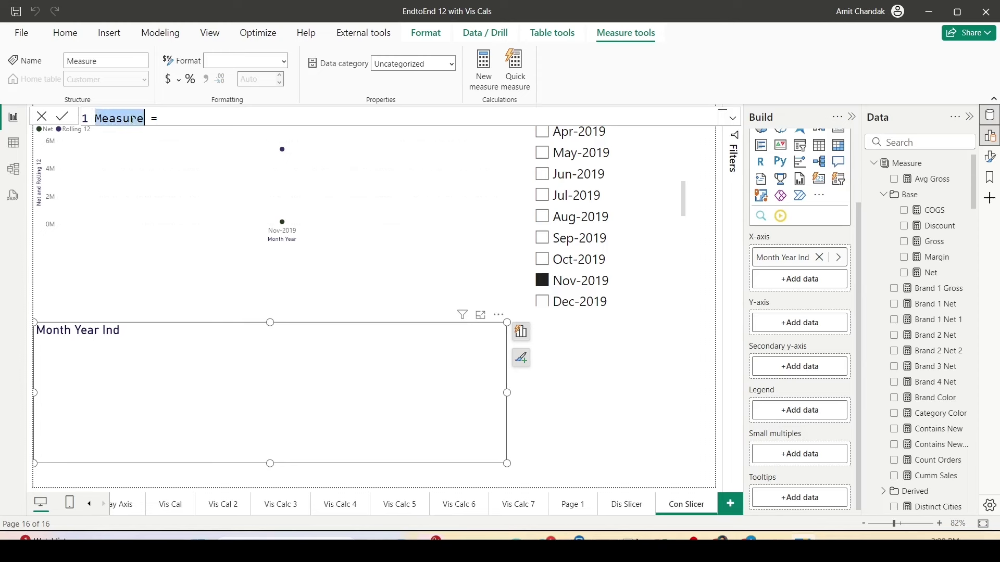
Start a new measure Trend 12 Dis with the variable _max = Maxx(ALLSELECTED('Date'), 'Date'[Date])
type("Trend 12 Dis")
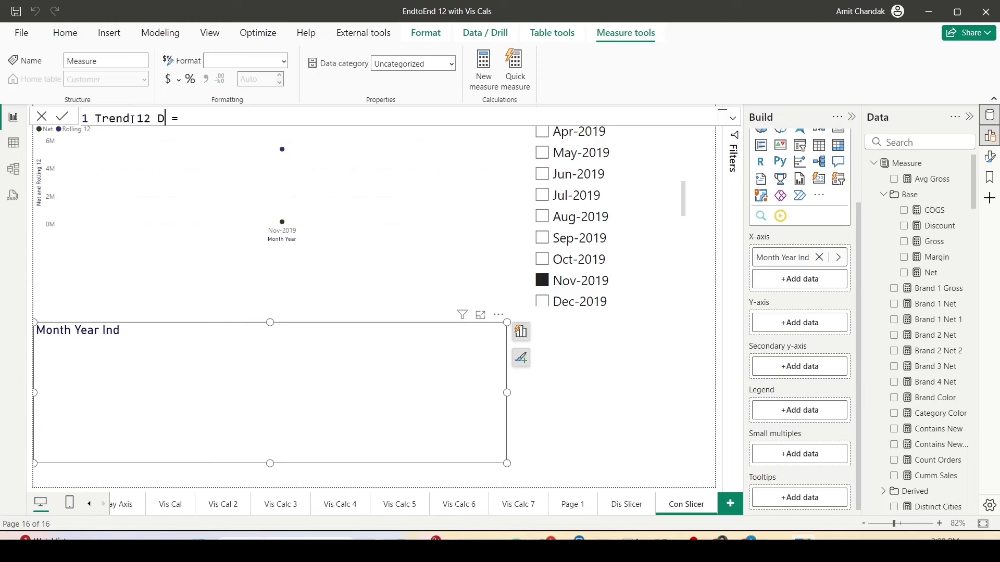
key("Right")
key("Right")
type("Var _max = Max")
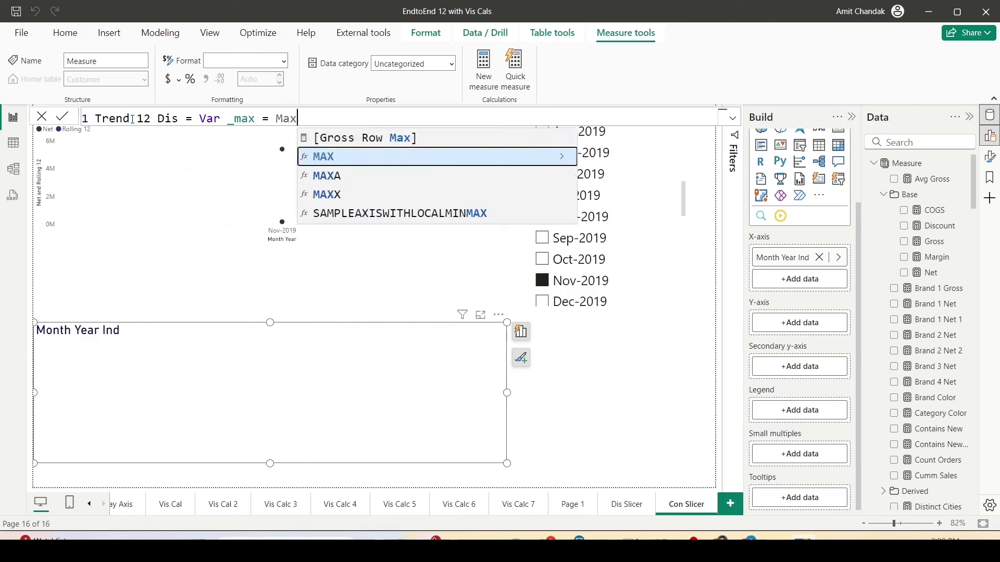
type("x(a")
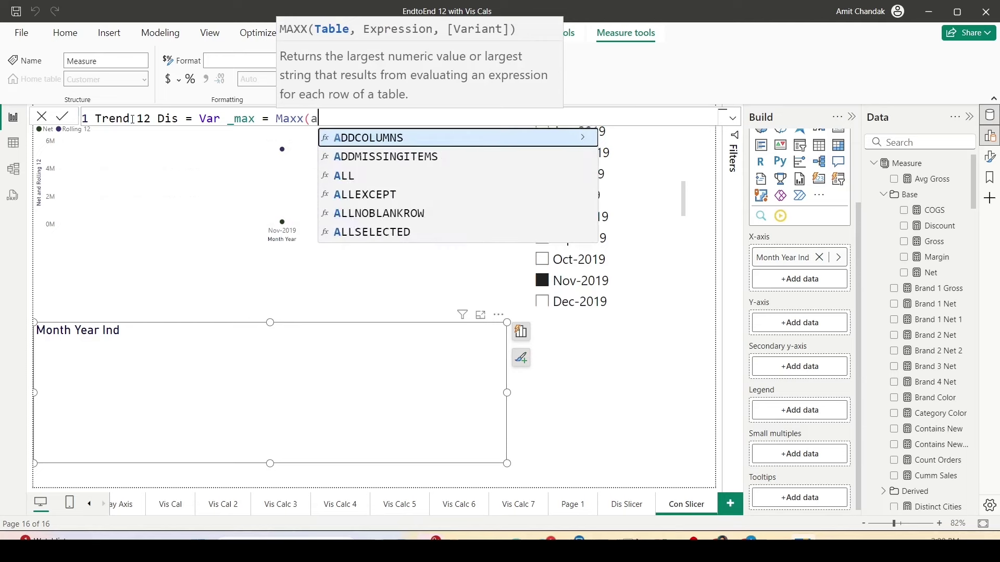
type("llSELECTED('Date'), Date")
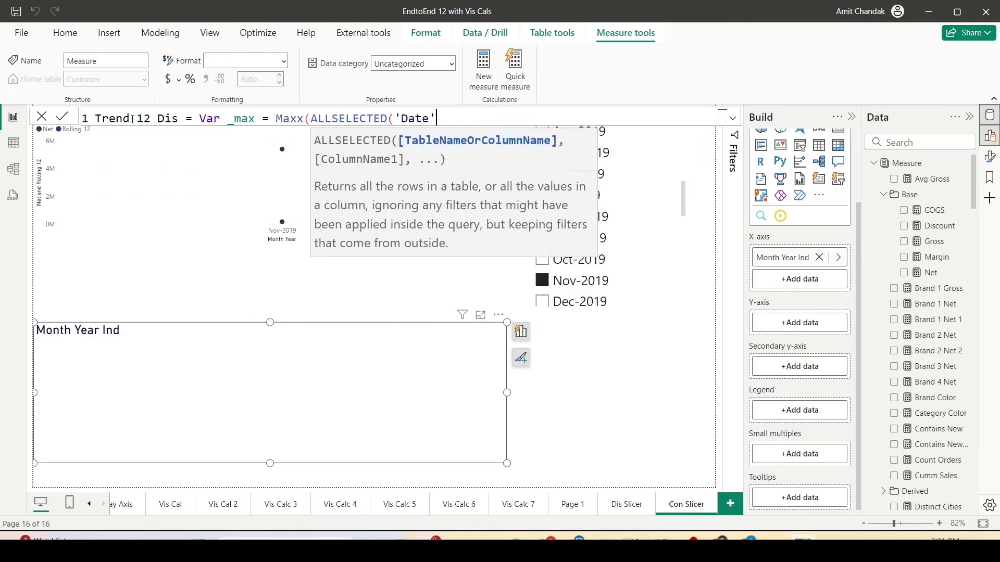
key("Down")
key("Tab")
type(")")
key("shift+Return")
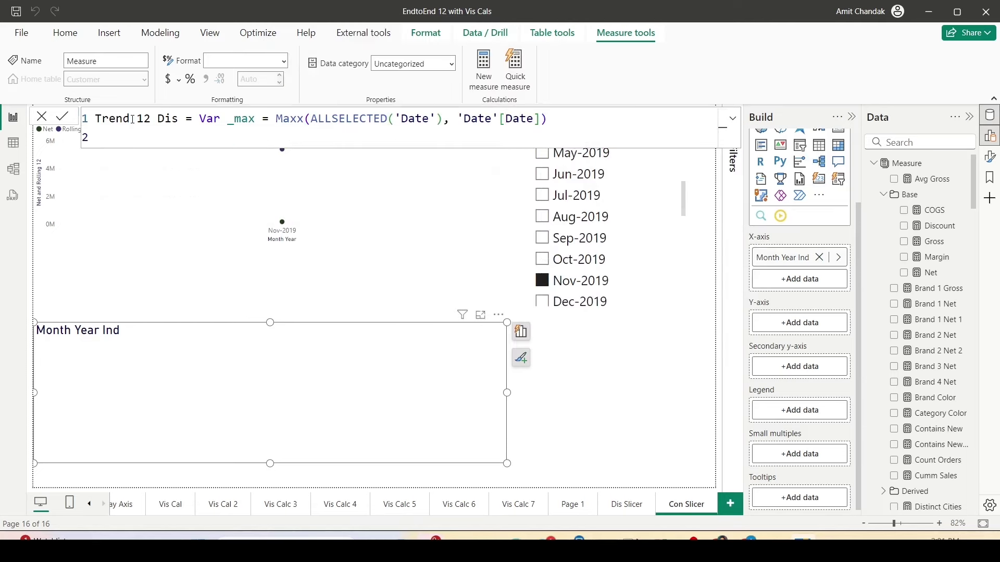
Add the variable _min = EOMONTH(_max,-12)+1 to the Trend 12 Dis measure
type("Va")
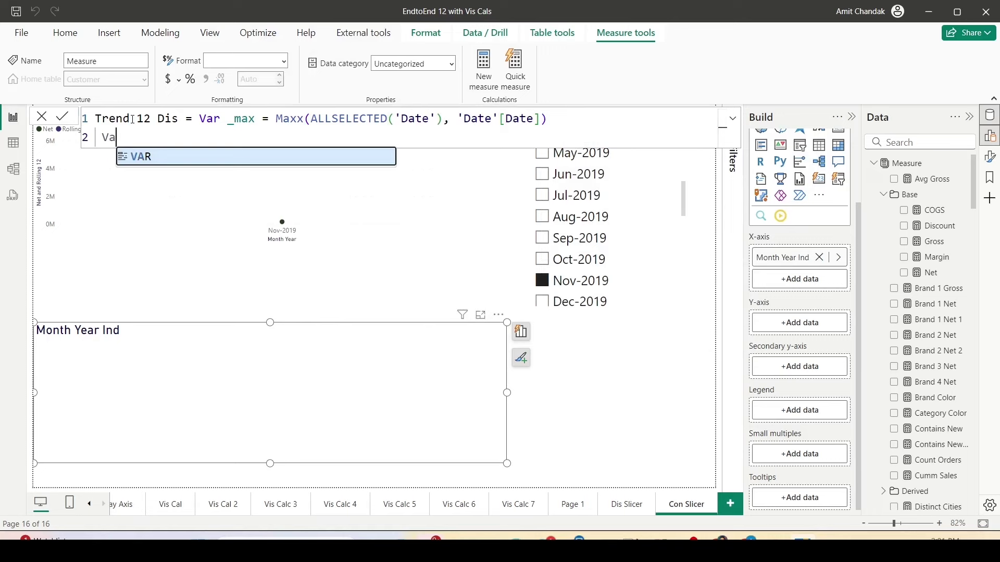
key("Tab")
type("_min = ")
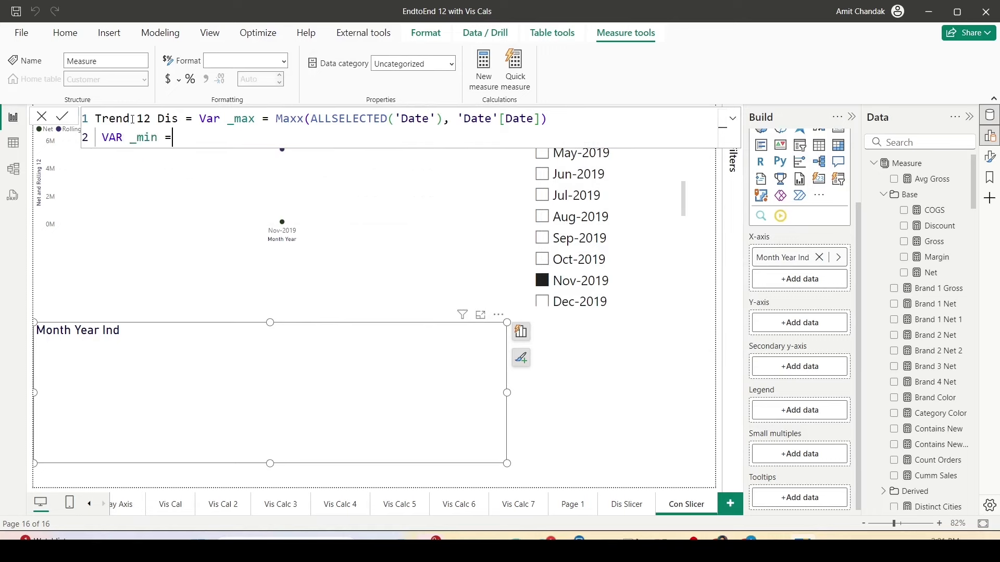
type("Eom")
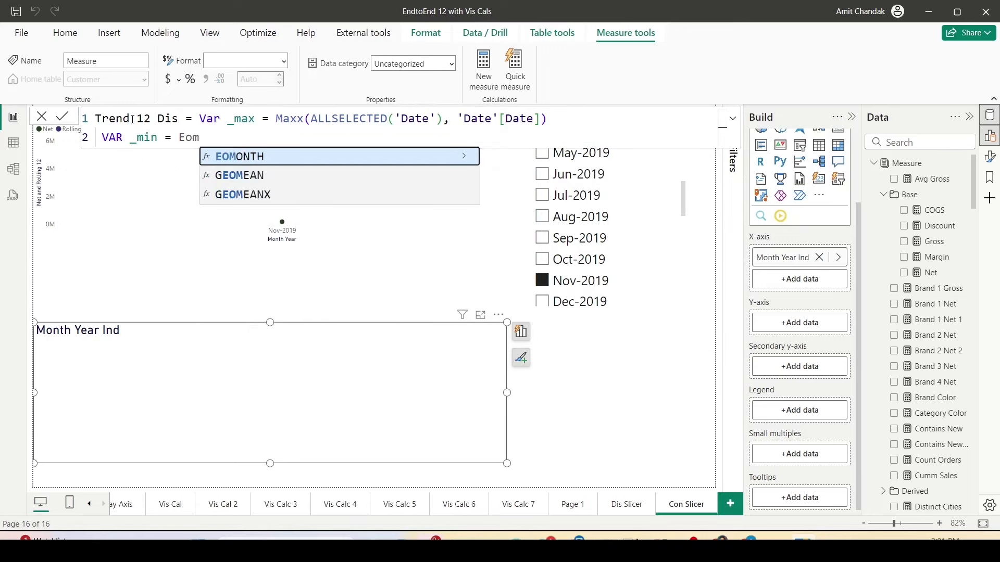
key("Tab")
type("(_max,-12)+1")
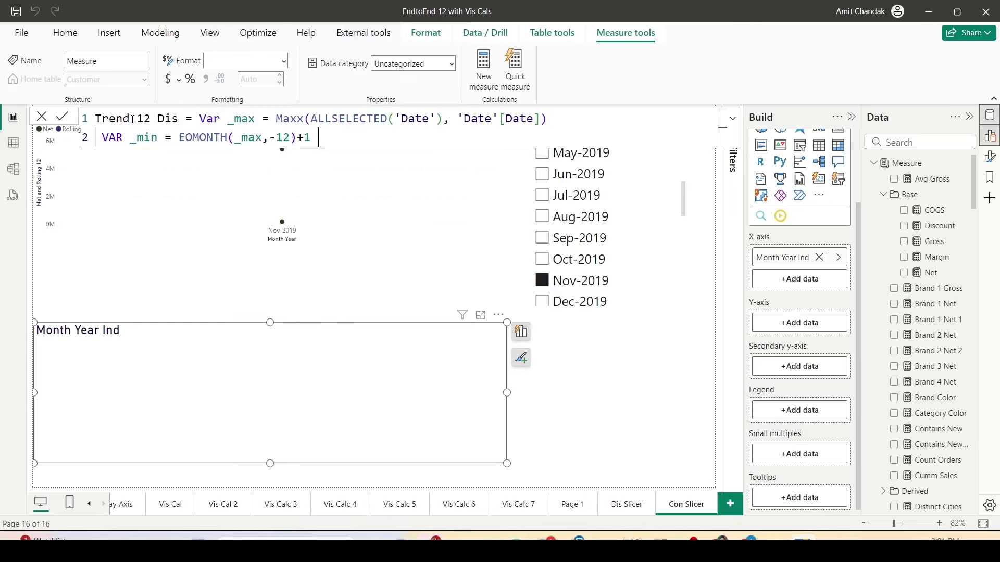
Add a RETURN section to Trend 12 Dis that starts CALCULATE([Net], with a FILTER function as its filter argument
key("shift+Return")
type("re")
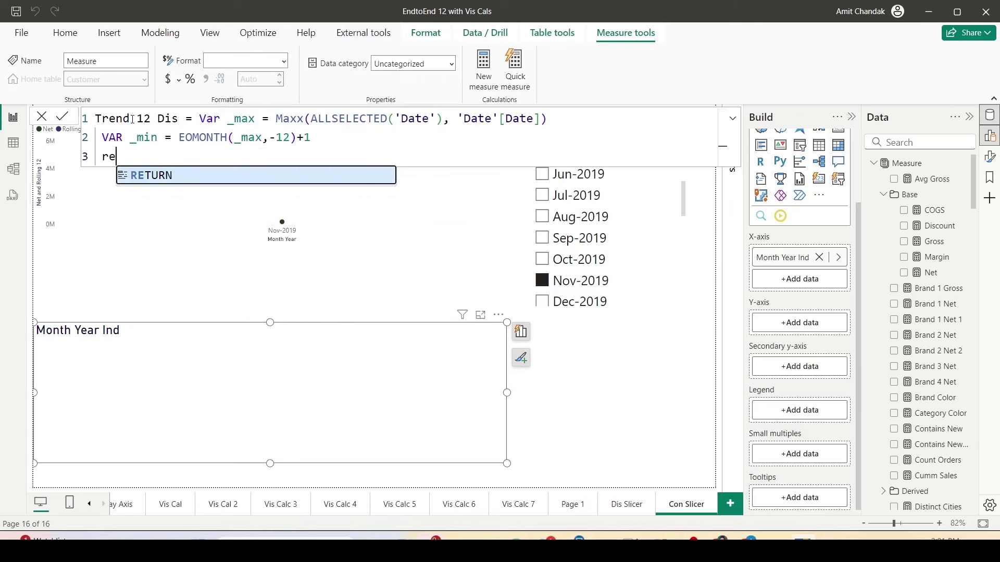
key("Tab")
key("shift+Return")
type("CALCULATE(")
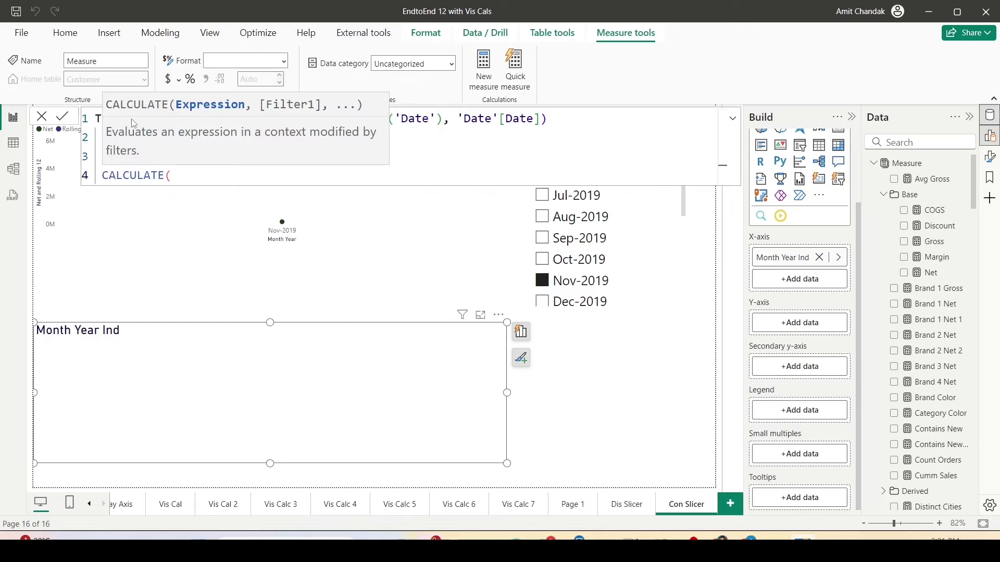
type("[Net], fil")
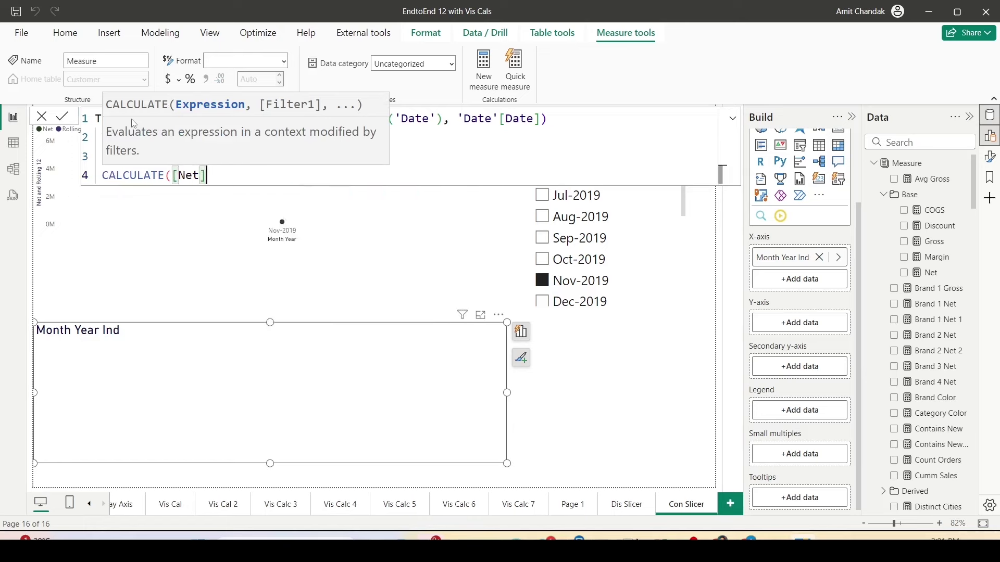
key("Tab")
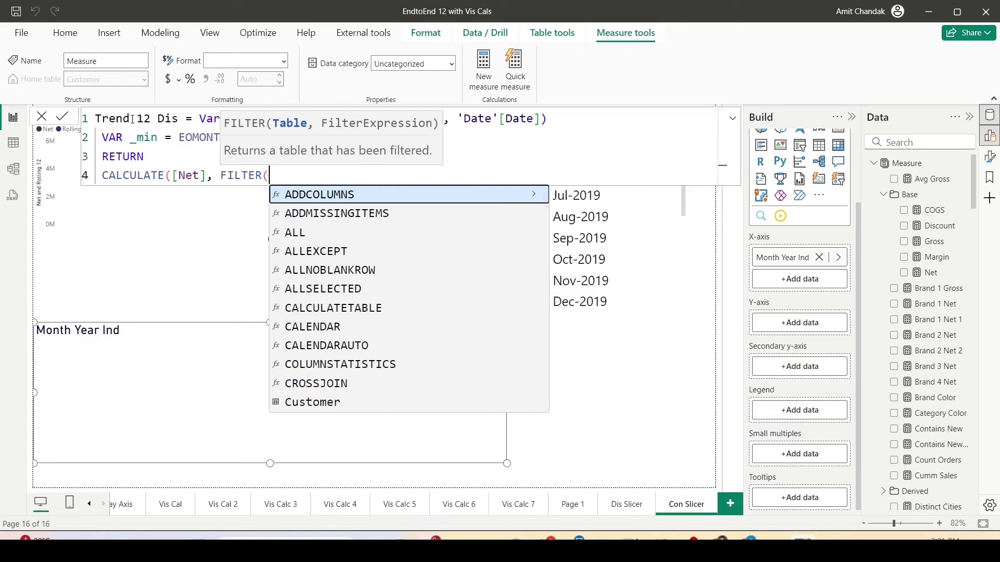
Make FILTER use the 'Date Auto' table with the condition 'Date Auto'[Date] <= _max
type("Date")
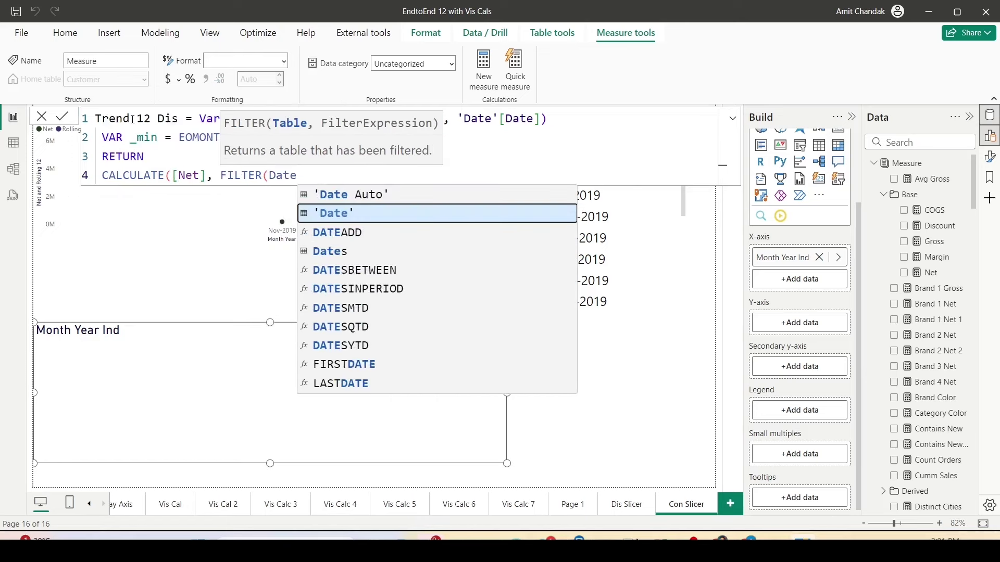
key("Up")
key("Tab")
type(", 'Date")
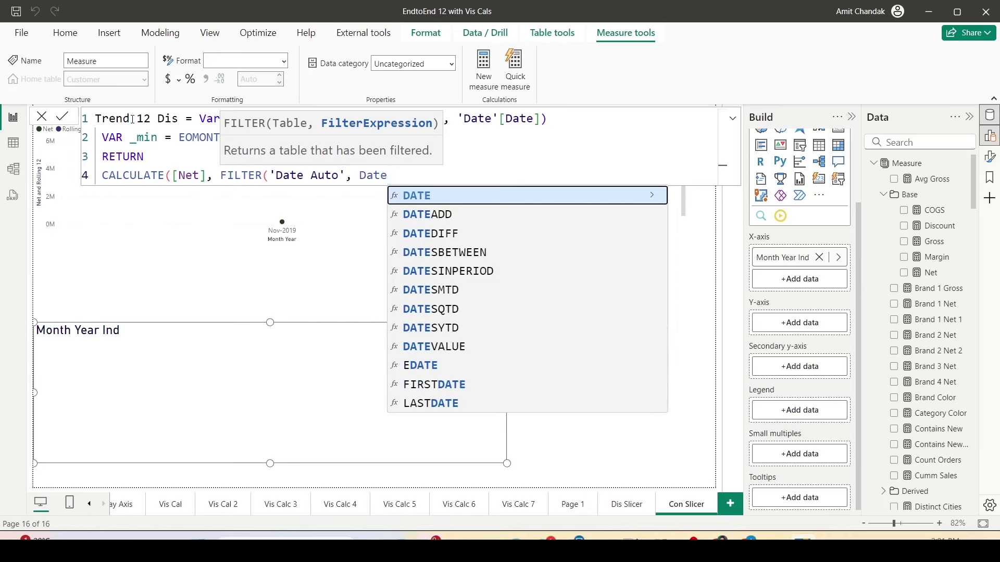
type(" Auto'[Dat")
key("Tab")
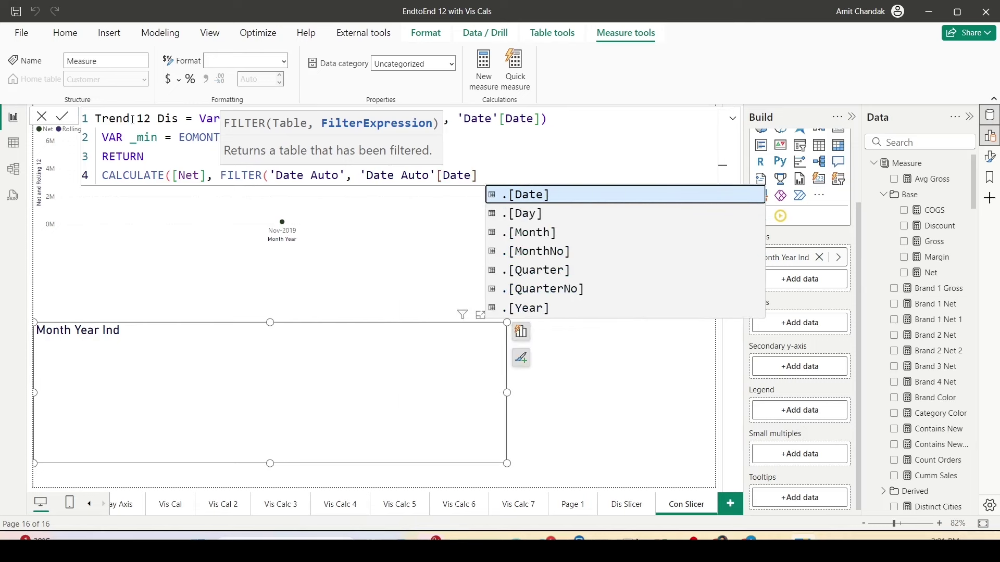
type("<= _m")
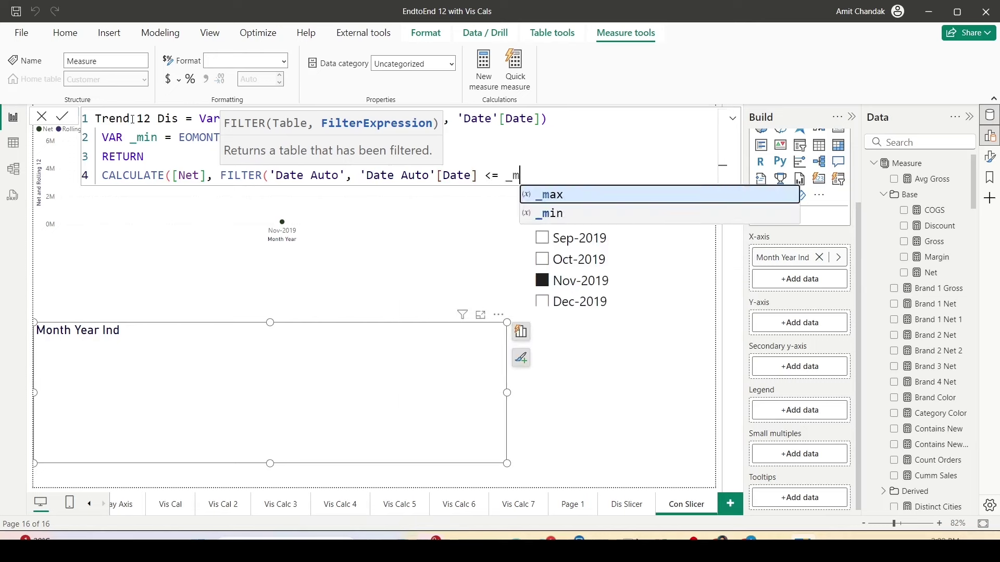
key("Tab")
Complete the filter with && 'Date Auto'[Date] >= _min and commit the Trend 12 Dis measure
type("&")
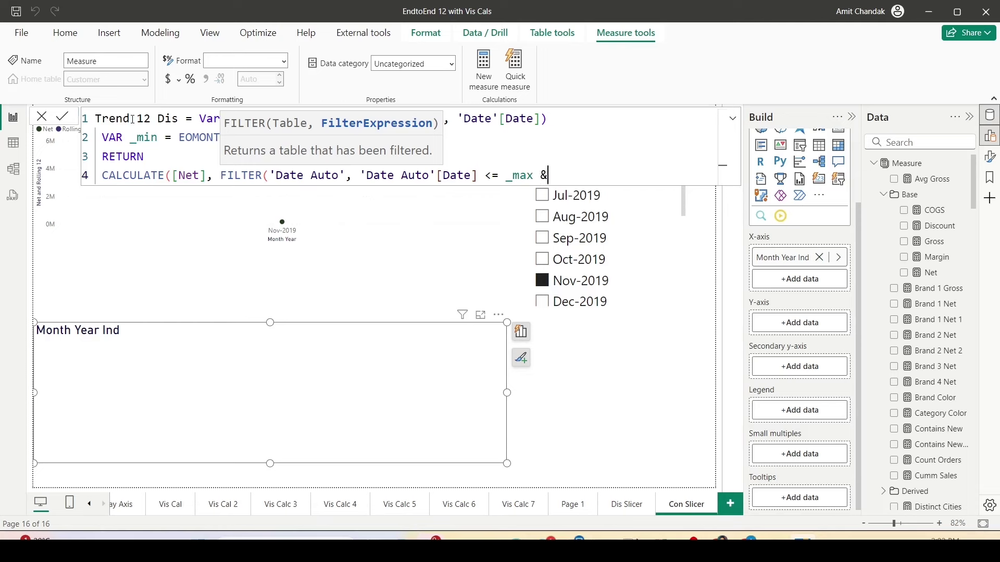
type(" 'Date A")
key("Down")
key("Tab")
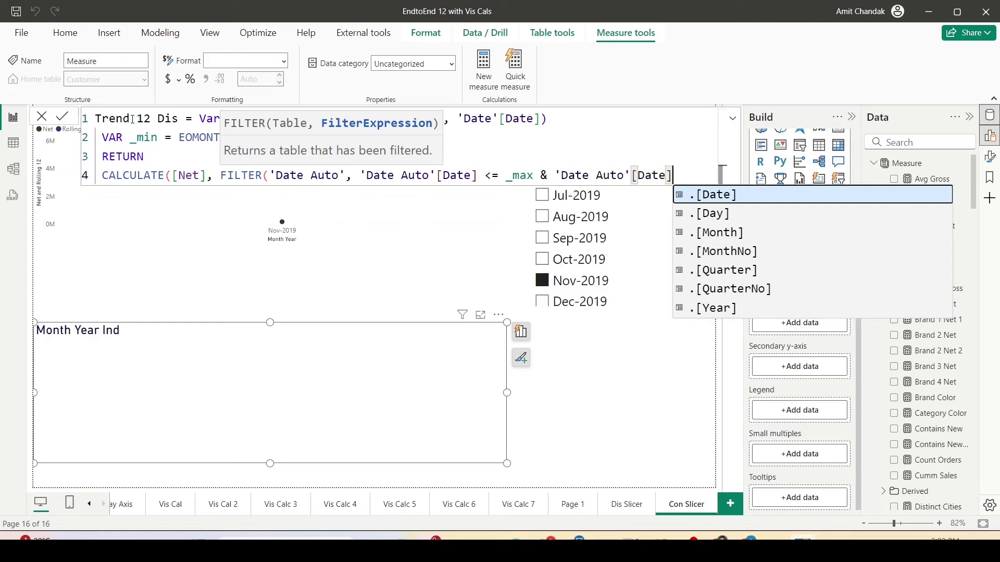
type(">= ")
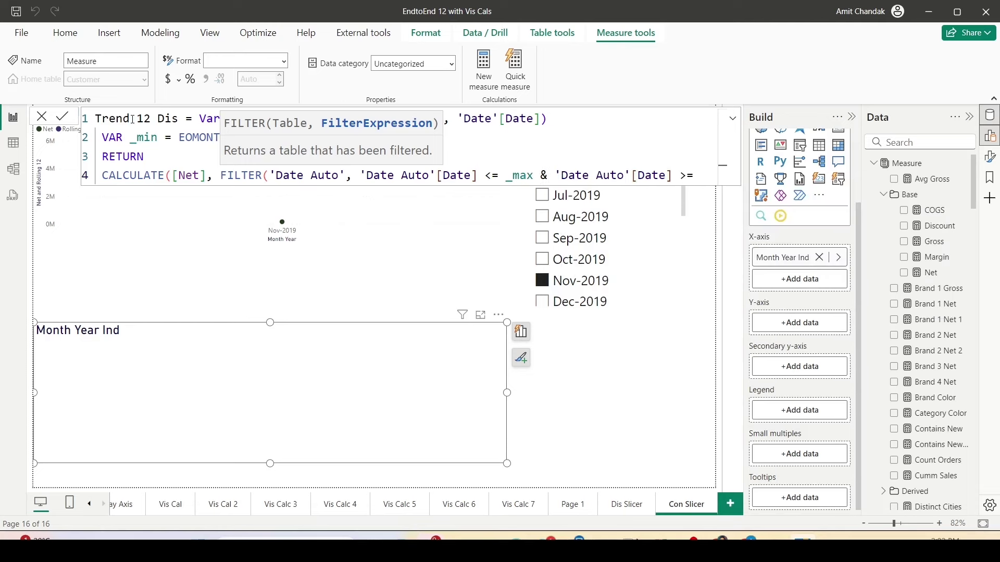
type("_min))")
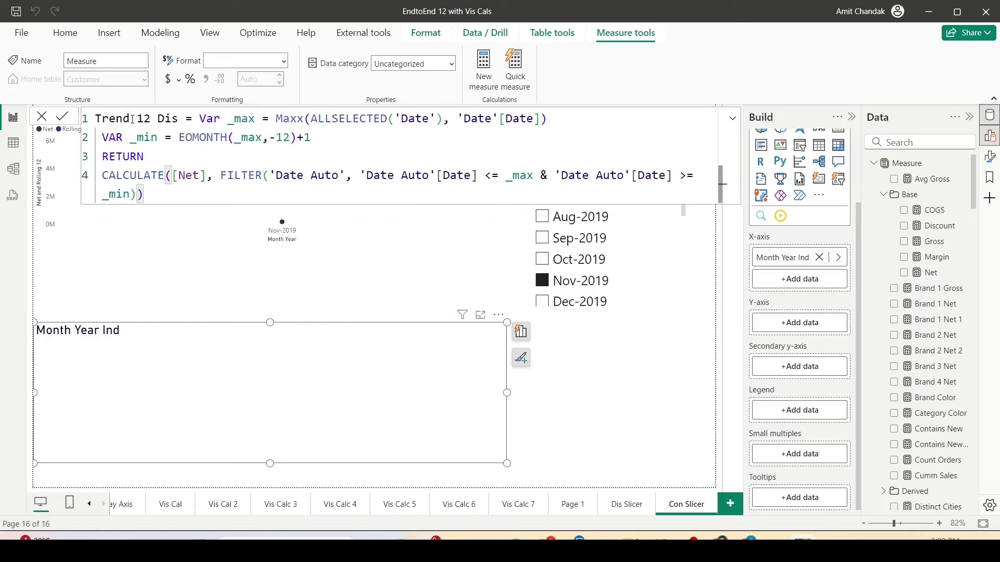
key("Return")
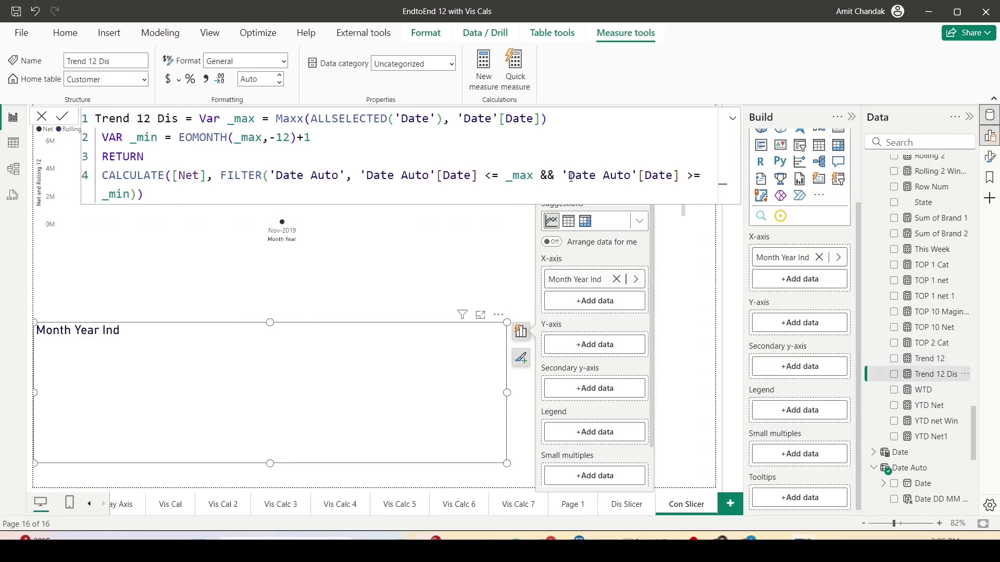
Put Trend 12 Dis on the lower line chart's Y-axis and inspect a monthly value
left_click(262, 197)
left_click_drag(900, 380, 346, 388)
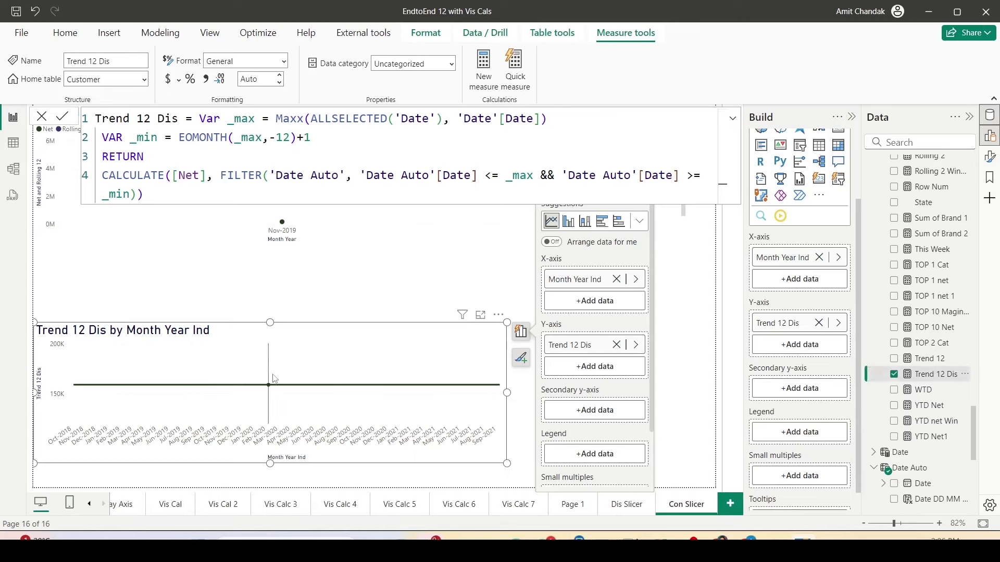
mouse_move(279, 391)
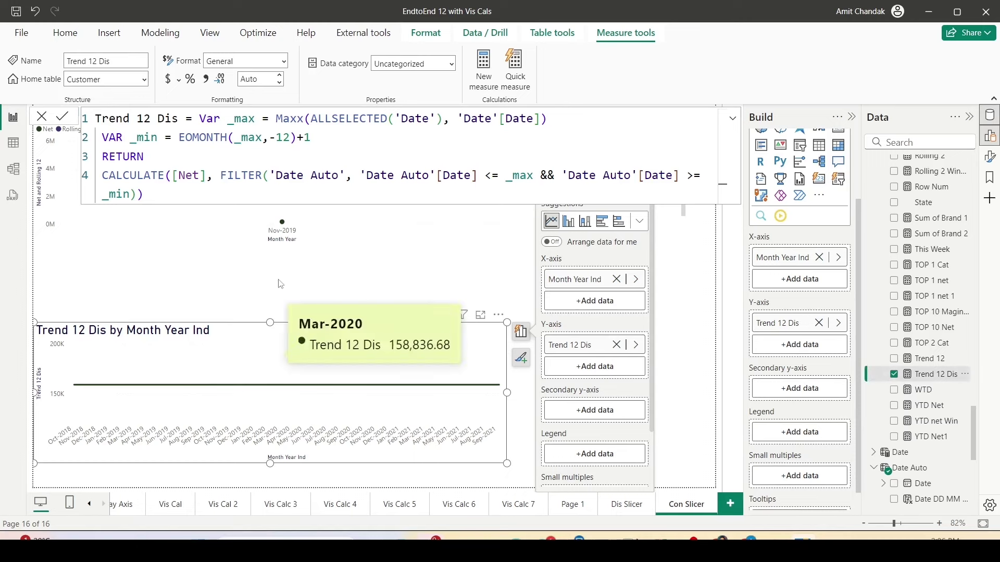
Insert a USERELATIONSHIP function between [Net] and FILTER in the Trend 12 Dis formula
left_click(218, 175)
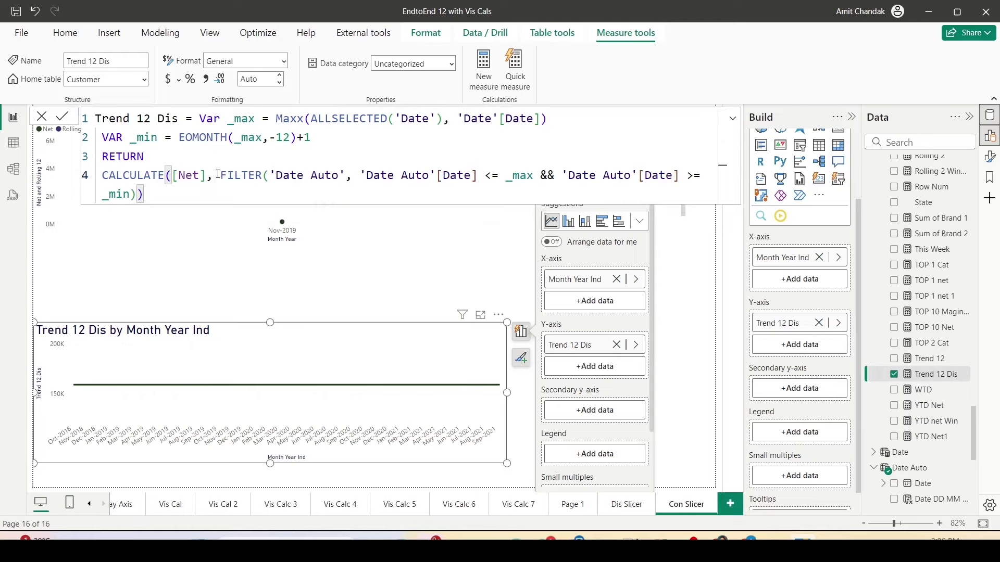
type("us")
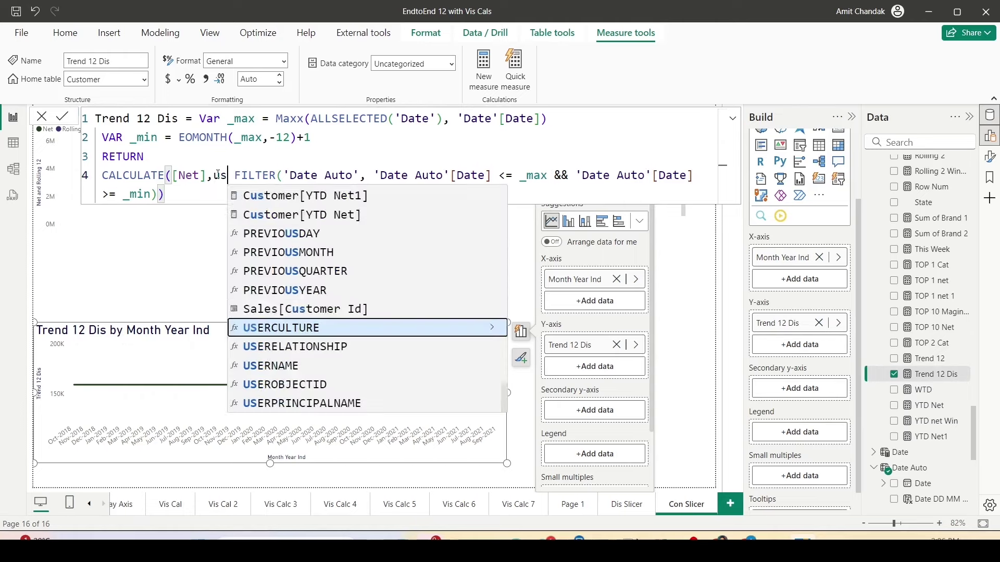
type("e")
key("Down")
key("Tab")
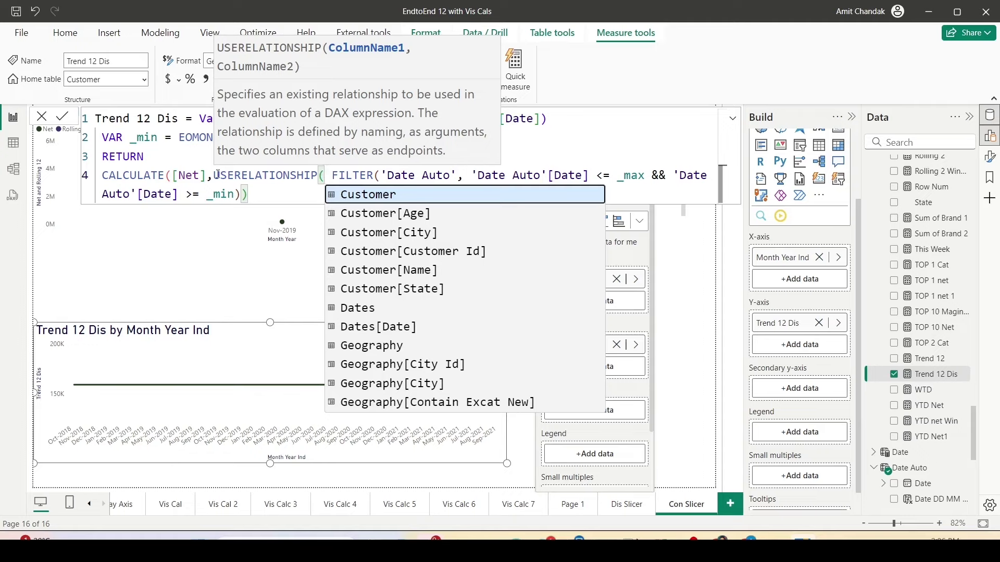
Have USERELATIONSHIP link 'Date Auto'[Date] with Sales[Sales Date], commit the measure and check the lower line chart
type("date")
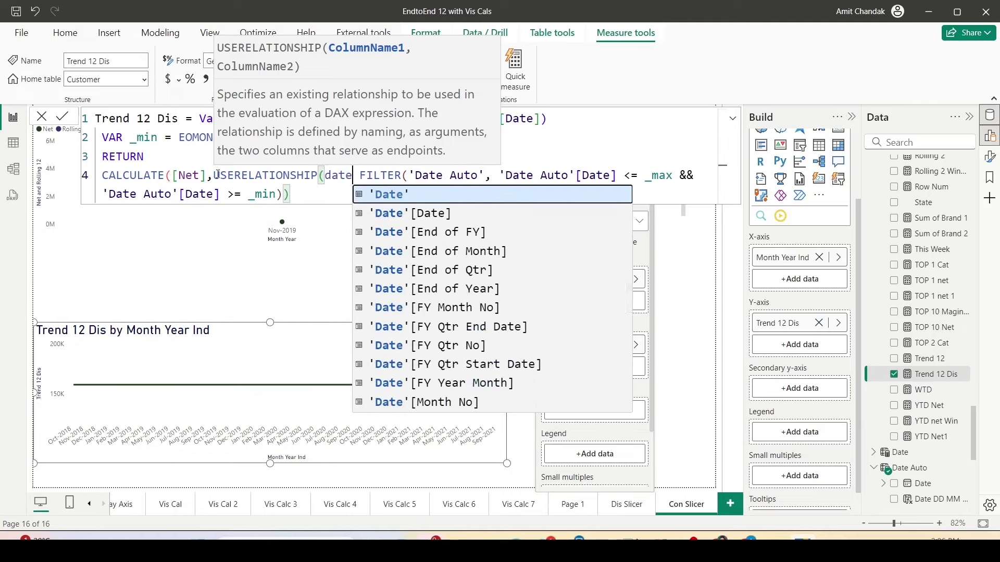
type(" au")
key("Tab")
type(", sales")
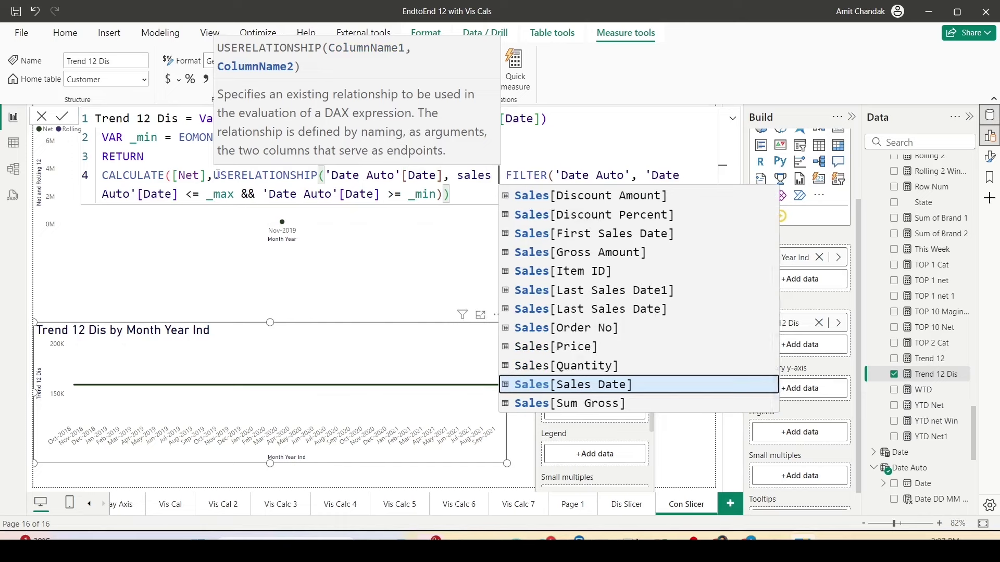
type("d")
key("Tab")
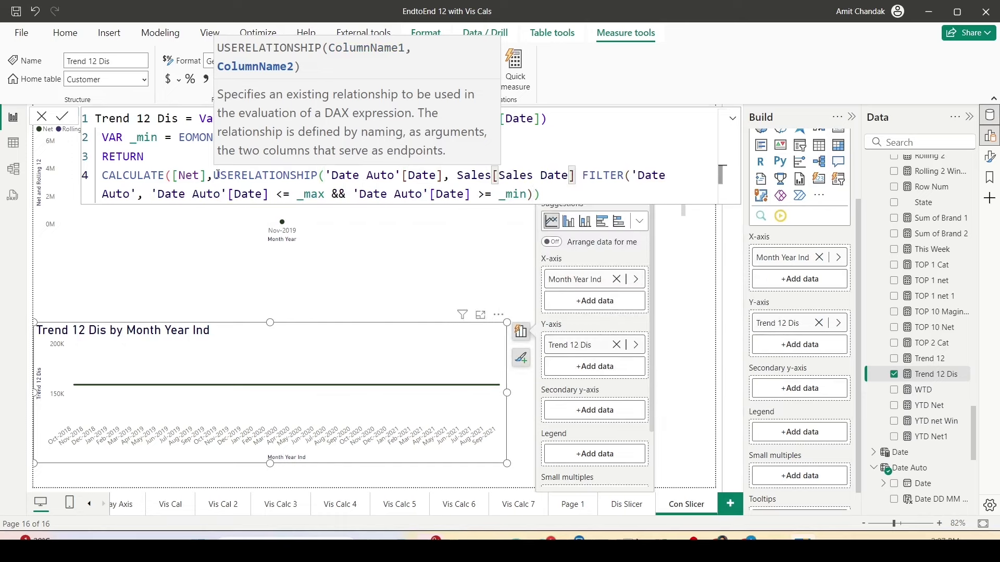
type("),")
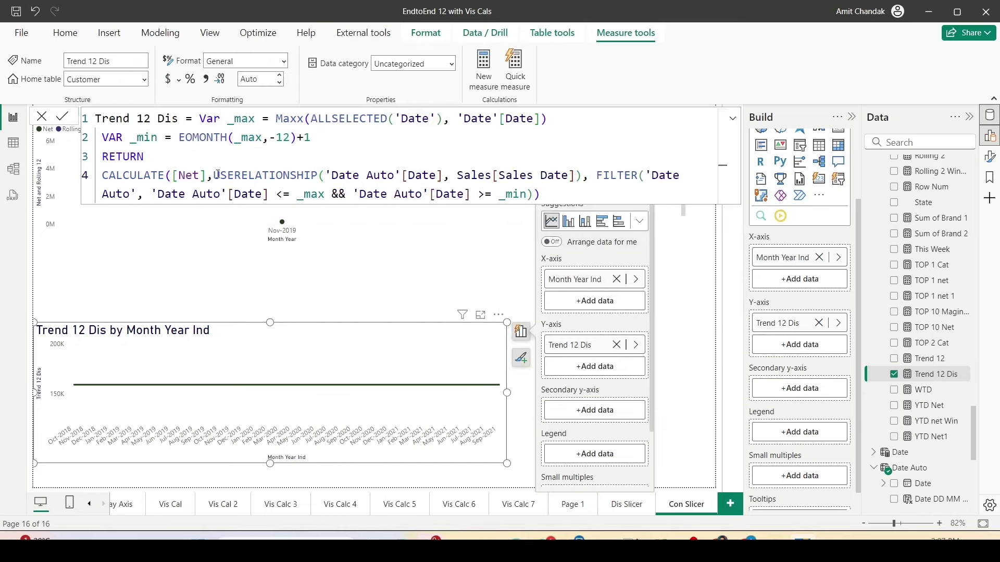
key("Return")
mouse_move(329, 417)
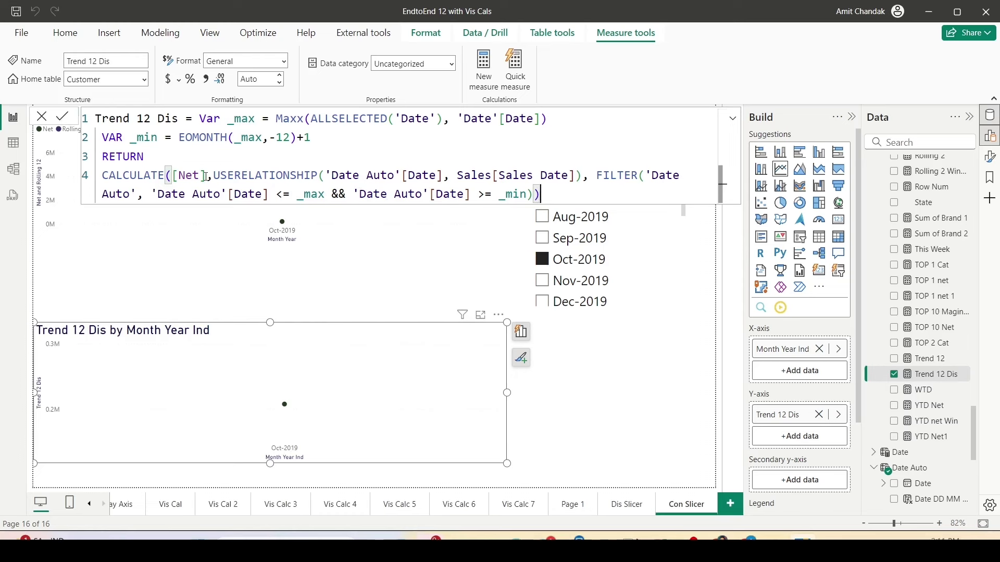
Replace [Net] with [Rolling 12] inside the CALCULATE expression of Trend 12 Dis
left_click_drag(205, 176, 173, 176)
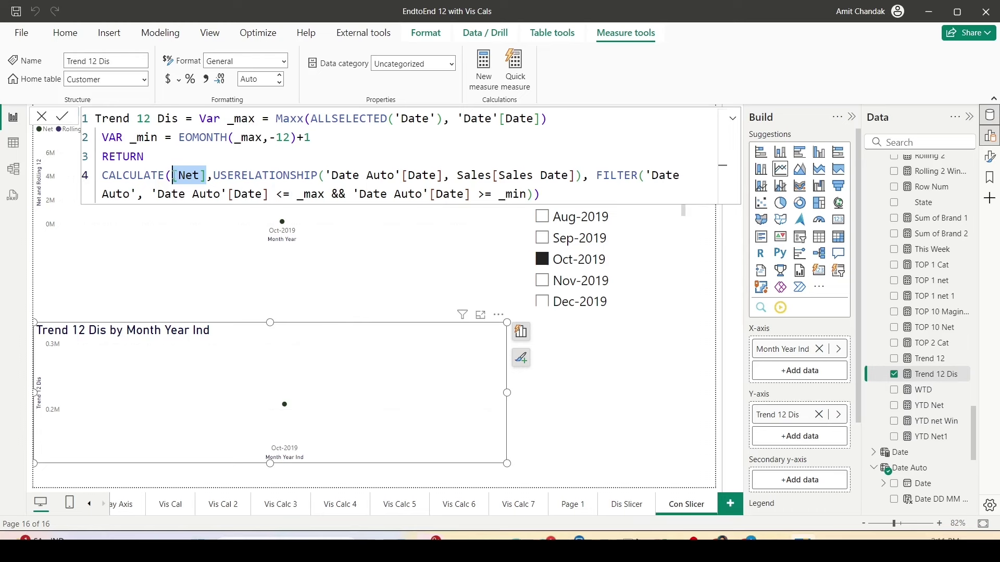
key("BackSpace")
type("[r")
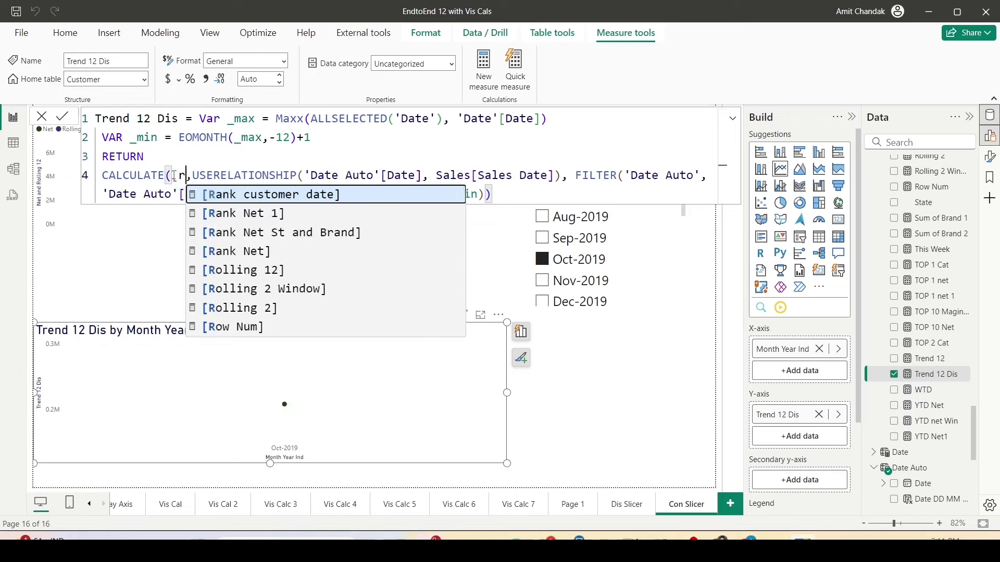
type("o")
key("Tab")
Remove the FILTER argument on 'Date Auto' from the Trend 12 Dis formula, keeping USERELATIONSHIP, and commit the measure
key("Right")
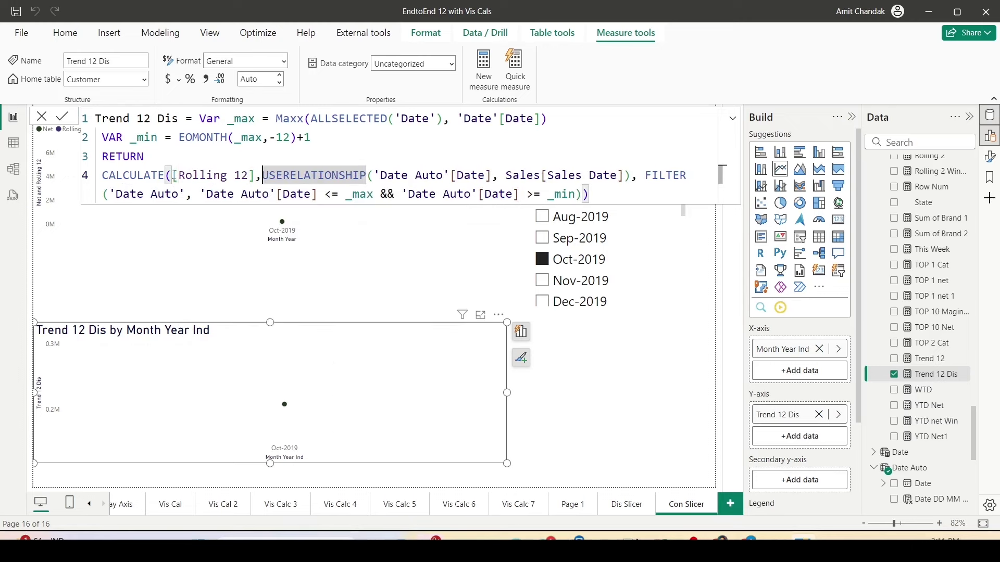
key("Right")
key("Right")
key("Right")
key("Right")
key("Right")
key("Right")
key("Right")
key("Right")
key("Right")
key("Right")
key("Right")
key("Right")
key("Right")
key("Right")
key("Right")
key("Right")
key("Right")
key("Right")
key("Right")
key("Right")
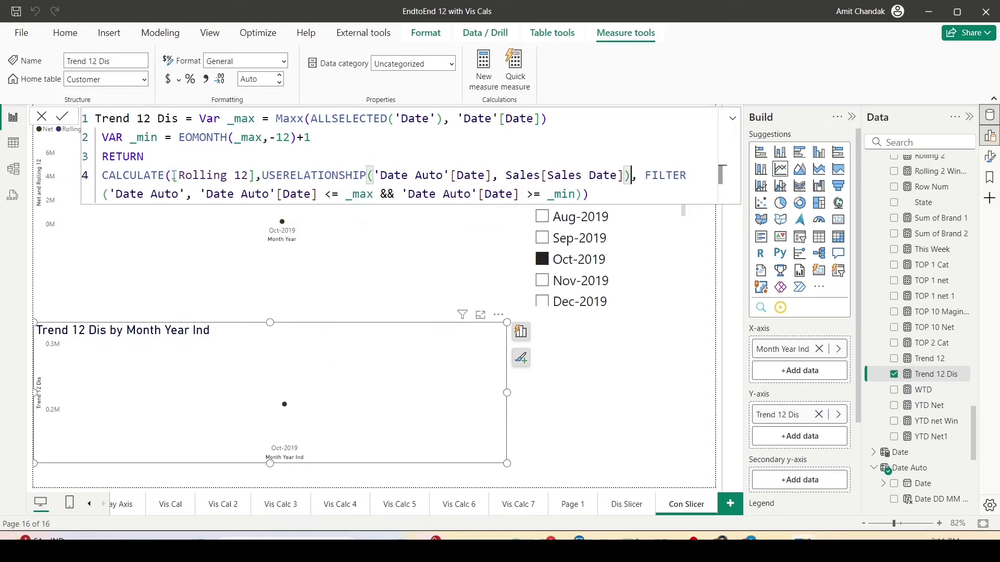
key("shift+End")
key("shift+Left")
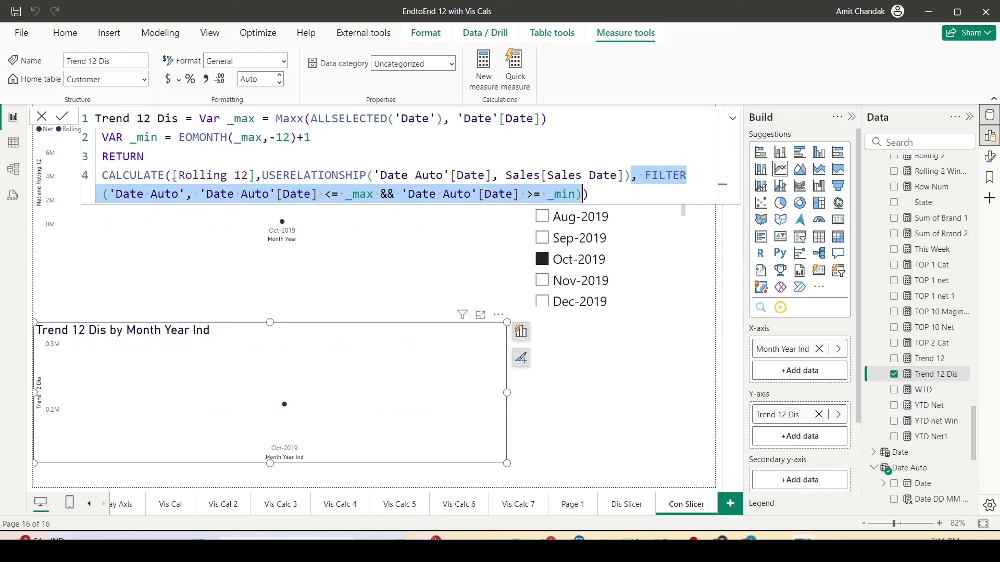
key("Delete")
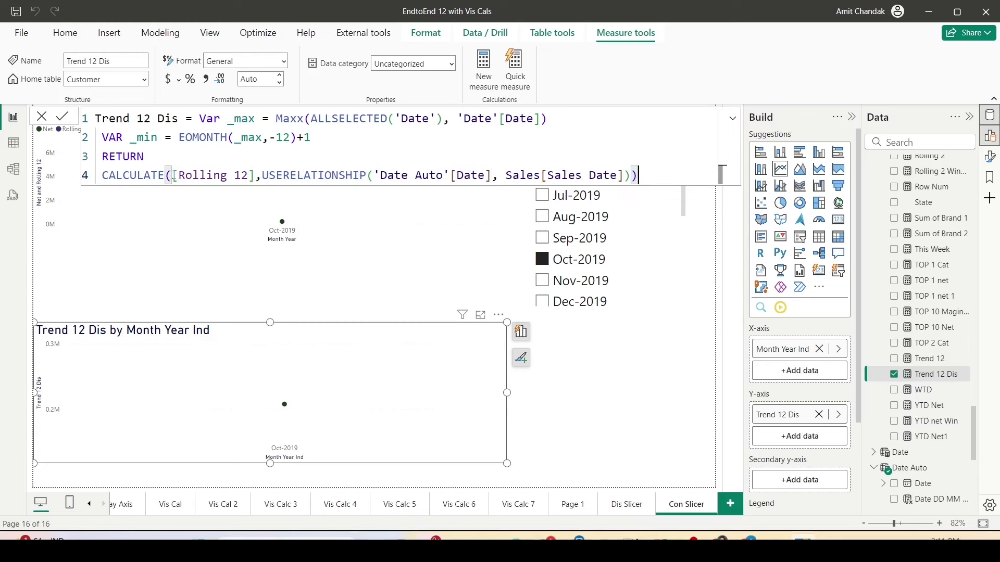
left_click(174, 176)
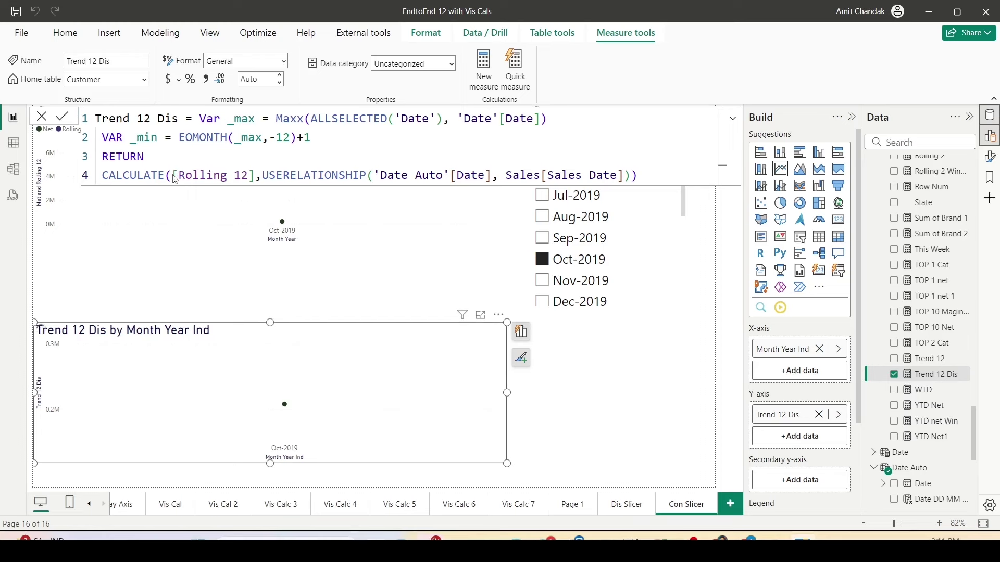
left_click(63, 116)
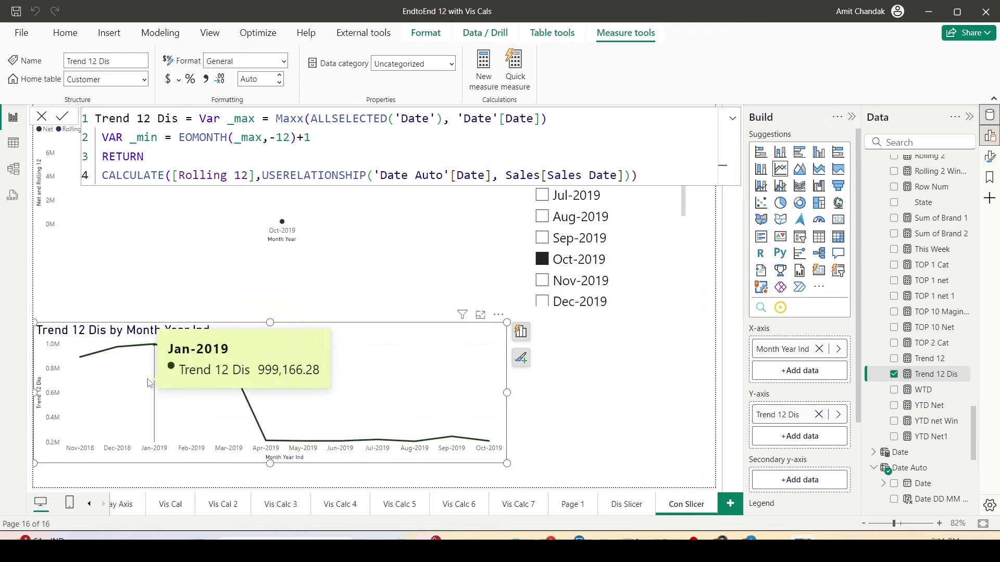
Test the Trend 12 Dis chart by switching the Month Year slicer to Dec-2019, Aug-2019 and finally Sep-2019
left_click(543, 304)
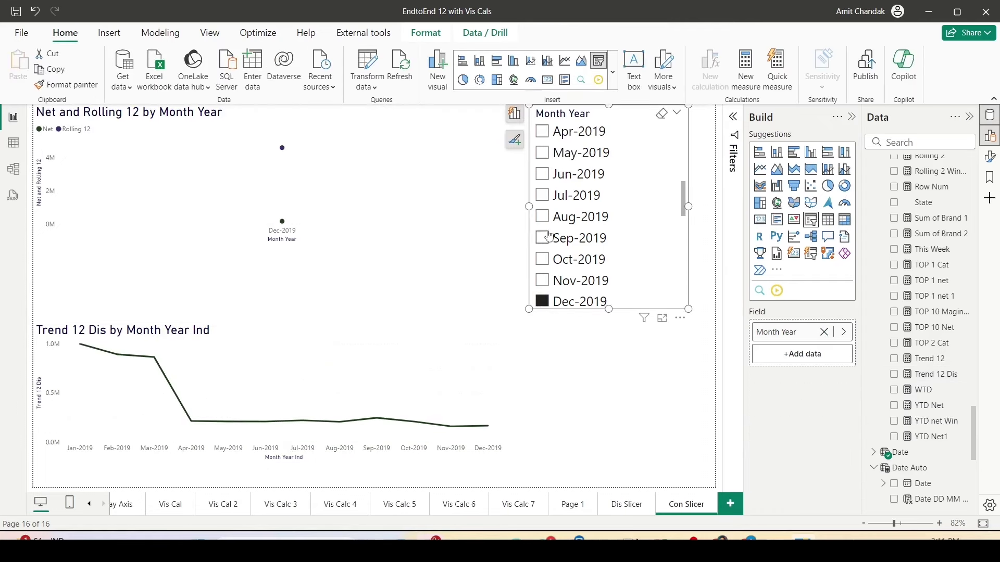
left_click(542, 217)
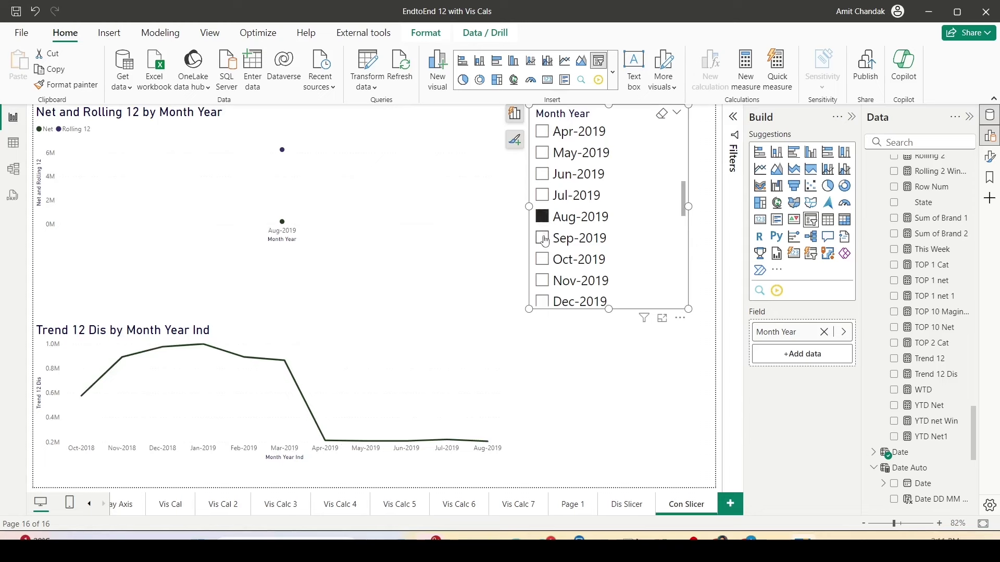
left_click(542, 239)
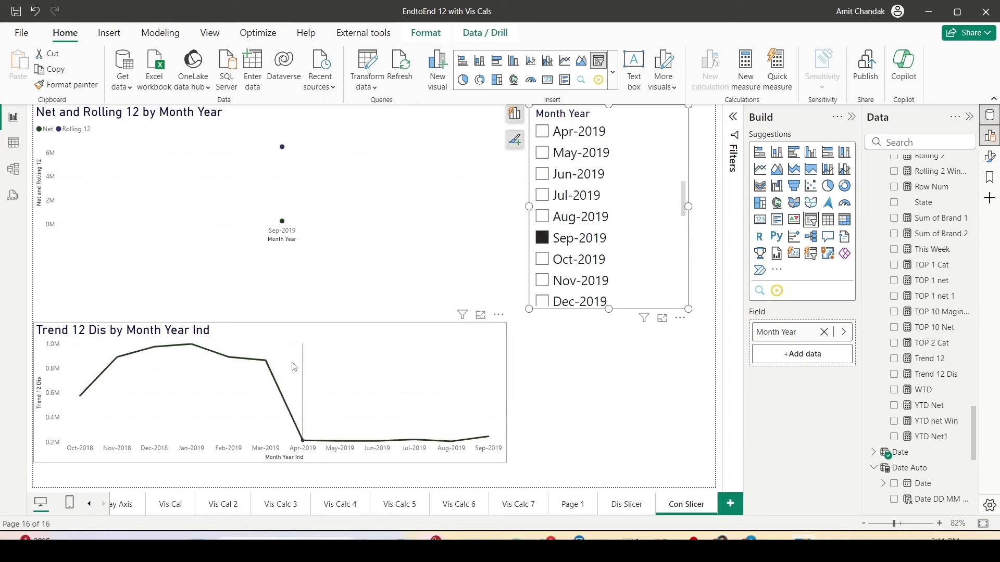
mouse_move(293, 366)
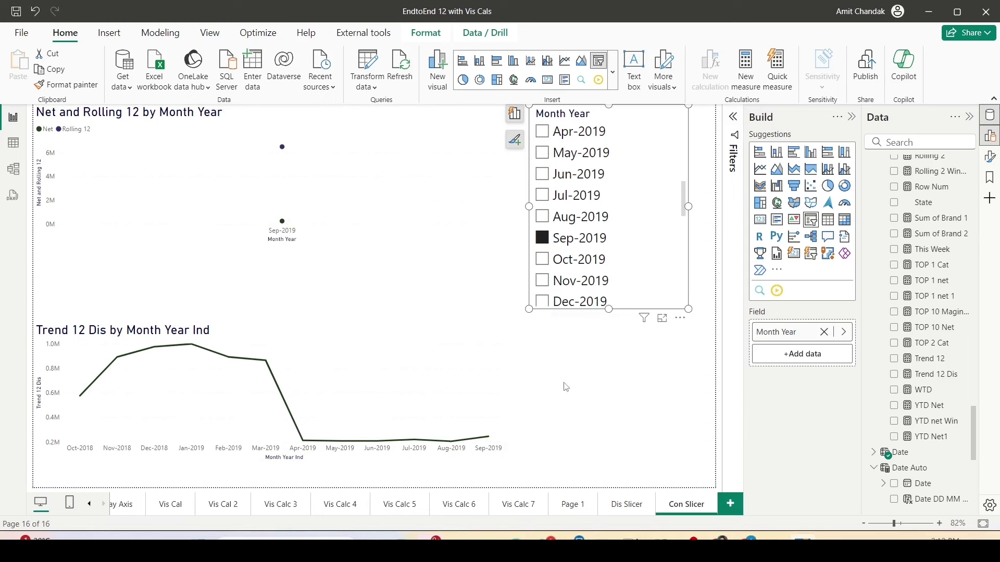
Display the Trend 12 Dis formula and compare the Sep-2019 data points in the lower trend chart and the upper Net and Rolling 12 chart
left_click(493, 329)
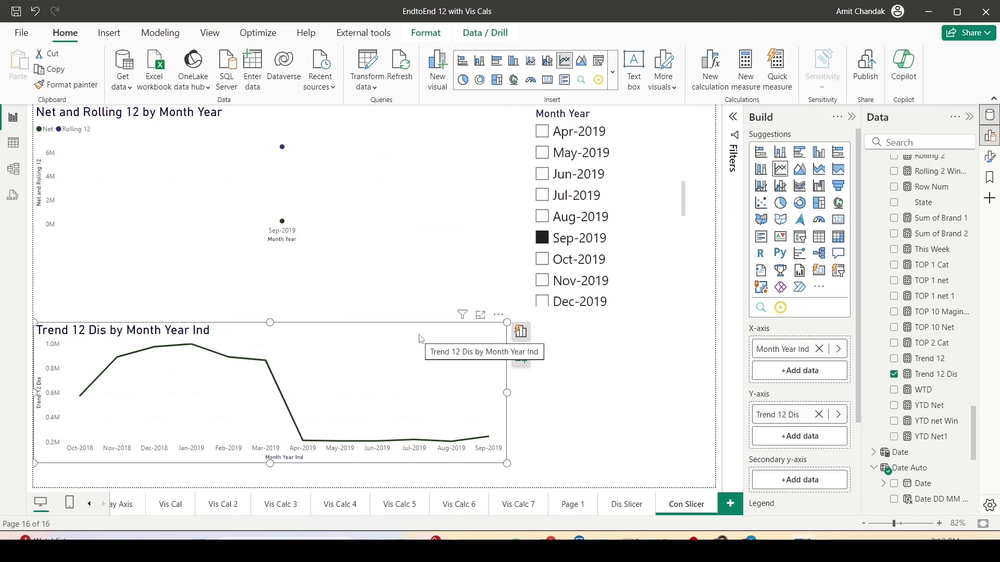
left_click(924, 376)
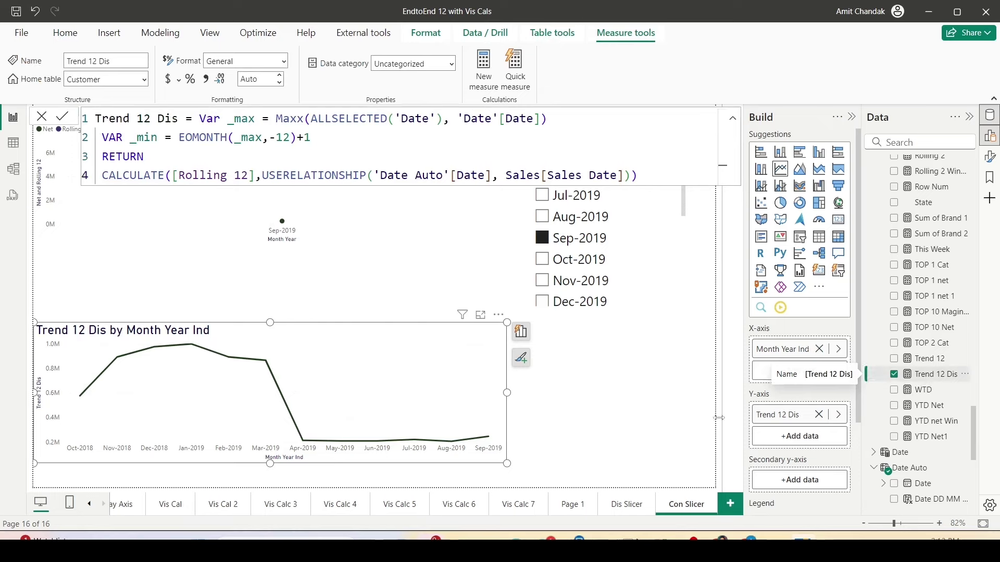
mouse_move(488, 438)
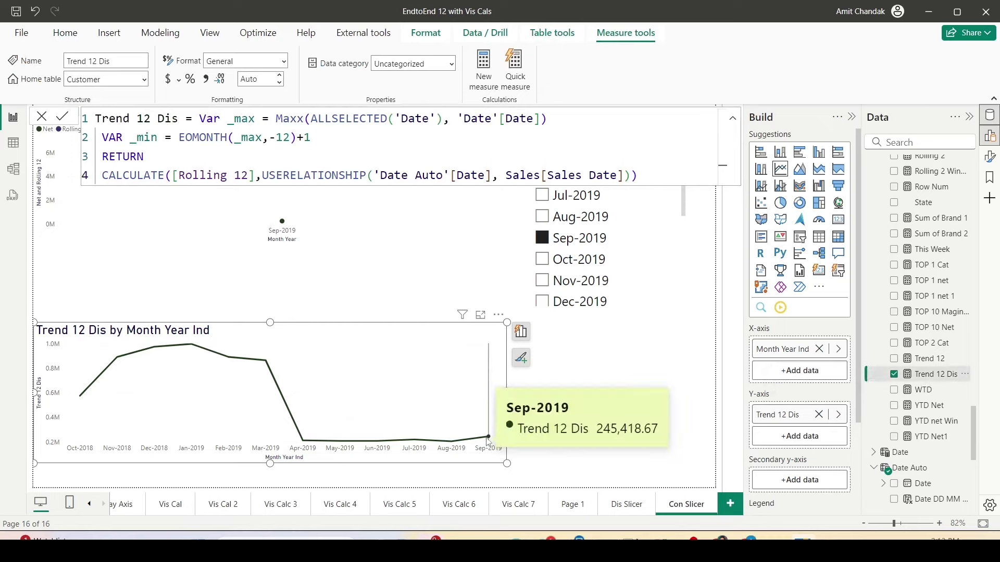
mouse_move(284, 221)
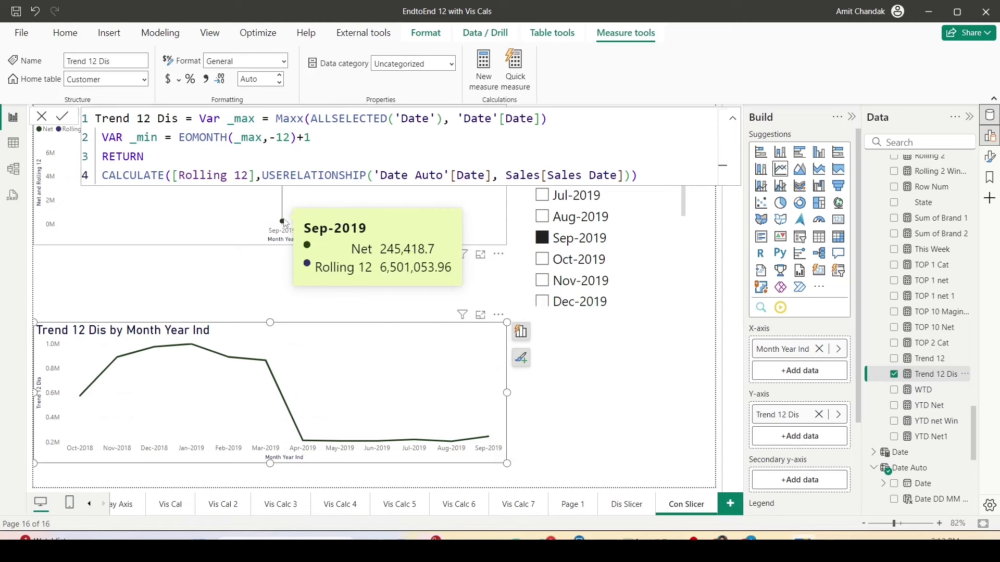